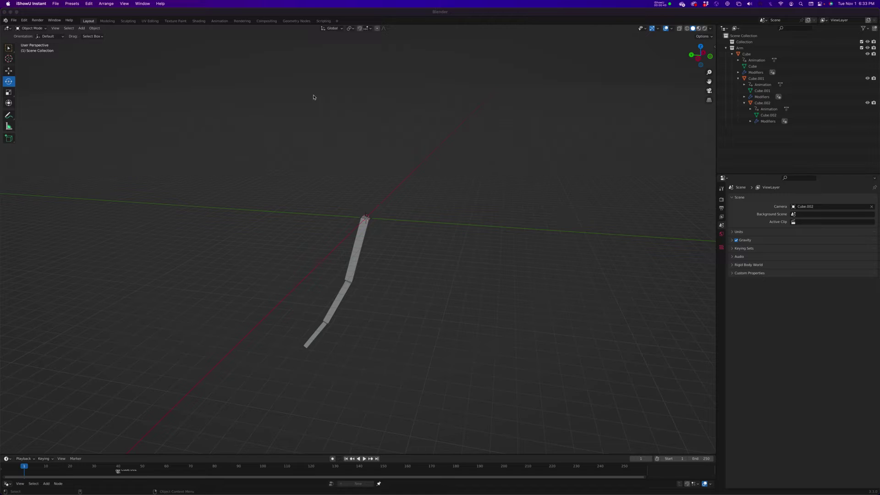
Step: Play the arm's swing animation twice, rewind with Shift+Left, and stop at frame 0
{"action": "left_click", "coordinate": [24, 467]}
{"action": "key", "text": "space"}
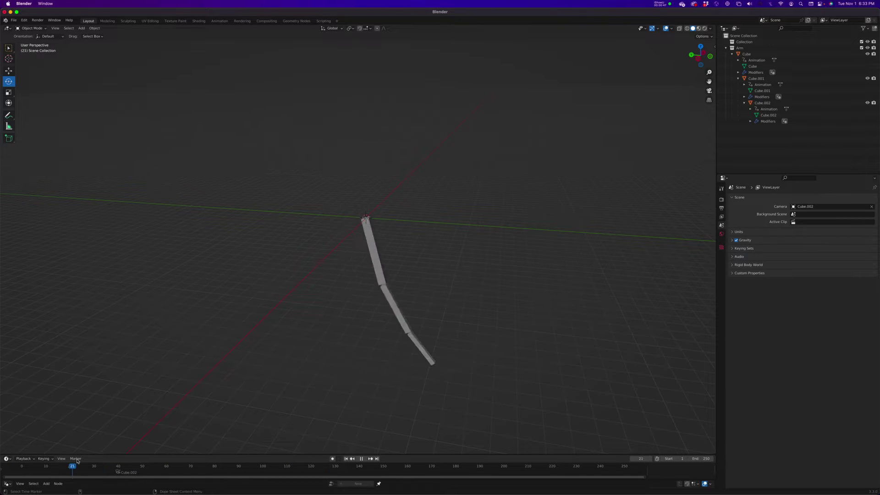
{"action": "key", "text": "space"}
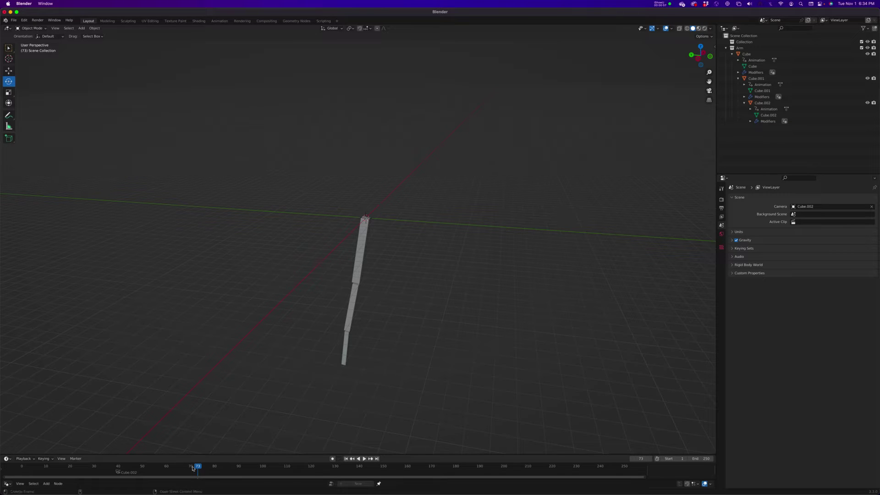
{"action": "key", "text": "shift+Left"}
{"action": "key", "text": "space"}
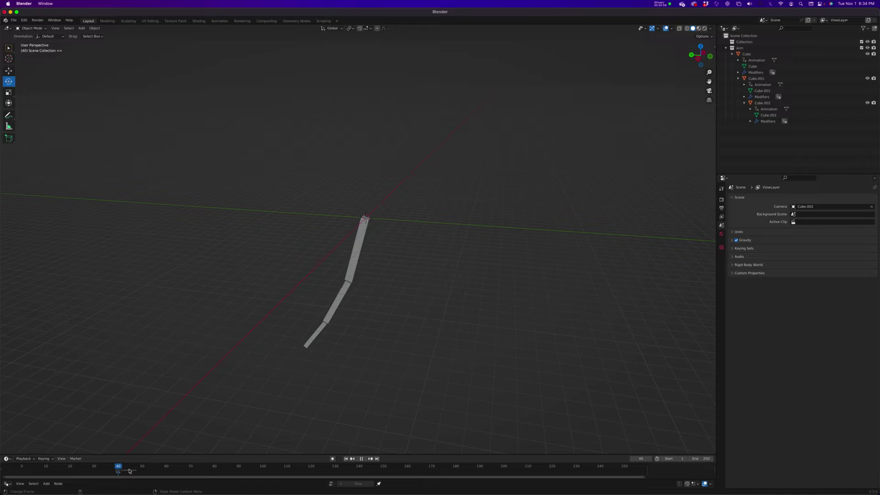
{"action": "key", "text": "shift+Left"}
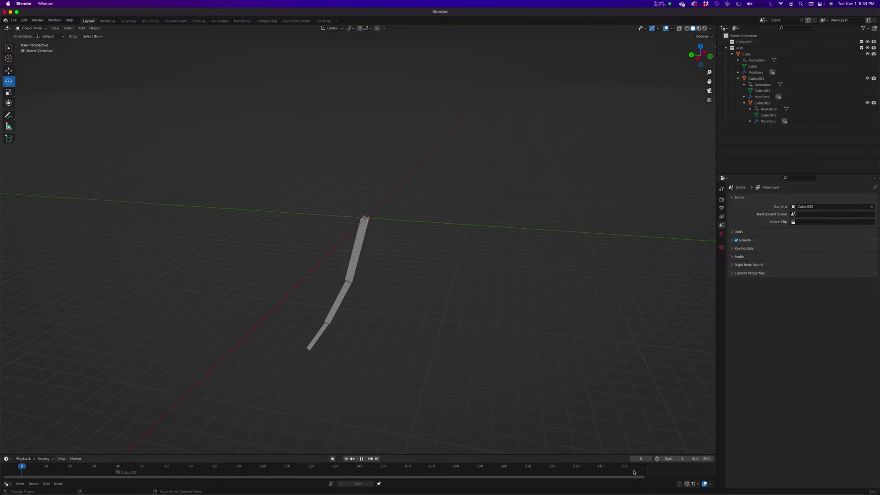
{"action": "key", "text": "space"}
{"action": "key", "text": "ctrl+Up"}
{"action": "left_click", "coordinate": [684, 49]}
Step: Drag the area borders up to enlarge the timeline and node editor, and collapse Arm in the outliner
{"action": "left_click_drag", "start_coordinate": [445, 455], "coordinate": [443, 323]}
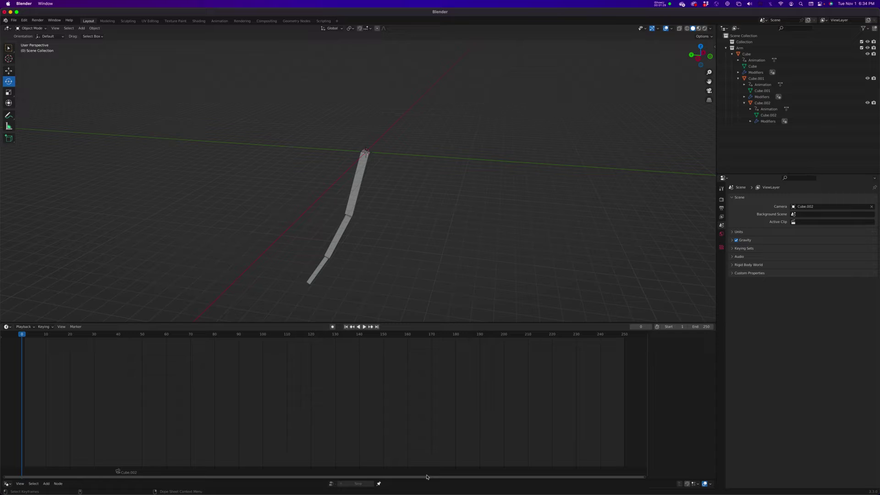
{"action": "left_click_drag", "start_coordinate": [426, 476], "coordinate": [450, 243]}
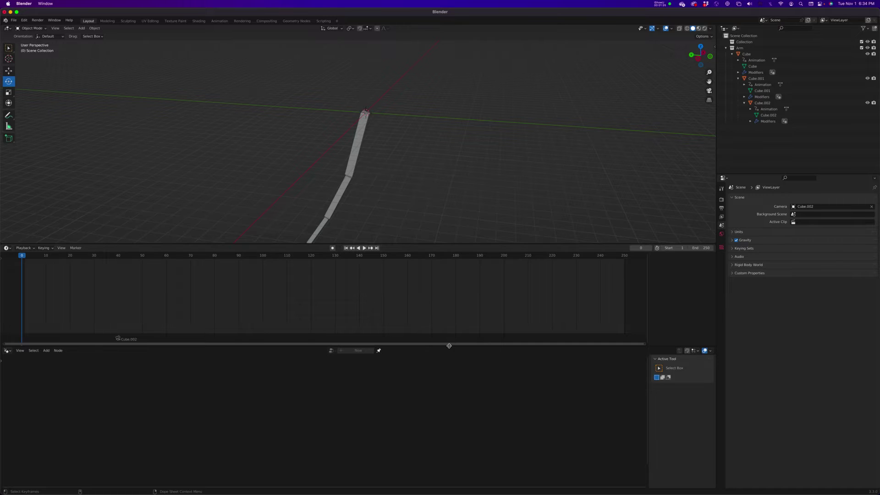
{"action": "left_click_drag", "start_coordinate": [449, 345], "coordinate": [453, 265]}
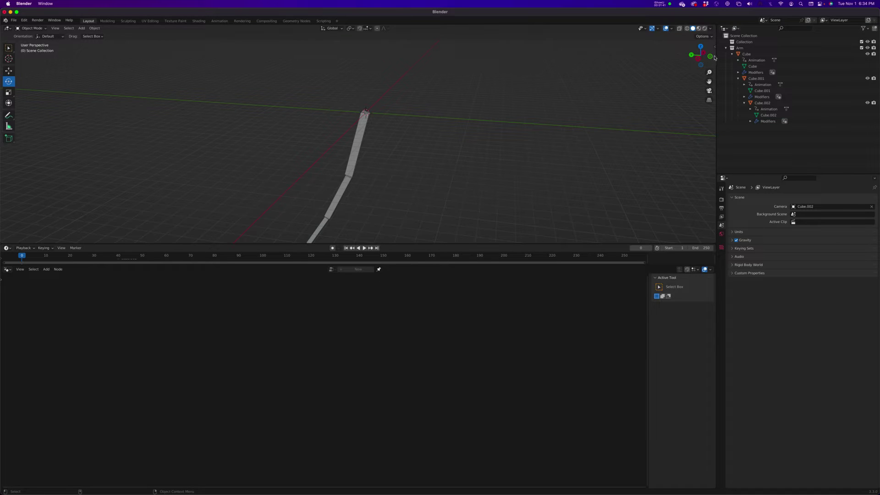
{"action": "left_click", "coordinate": [725, 48]}
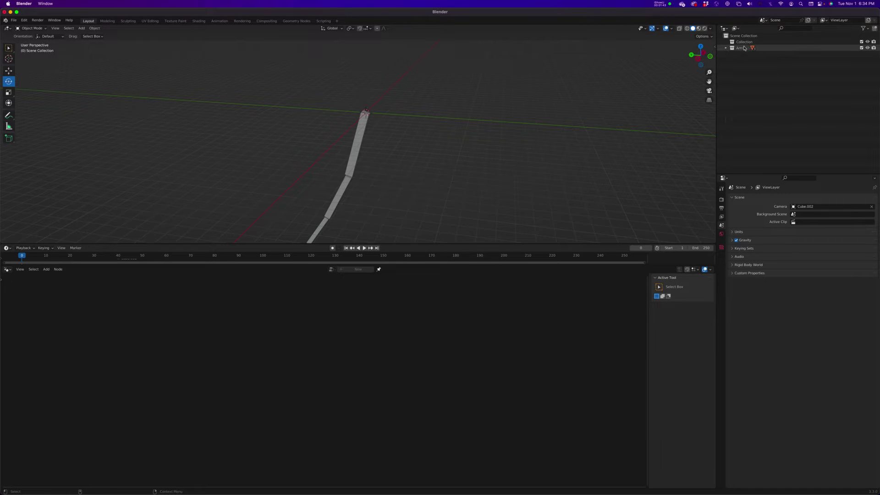
Step: Add a Plane mesh at the origin inside Collection and make it the active object
{"action": "left_click", "coordinate": [743, 42]}
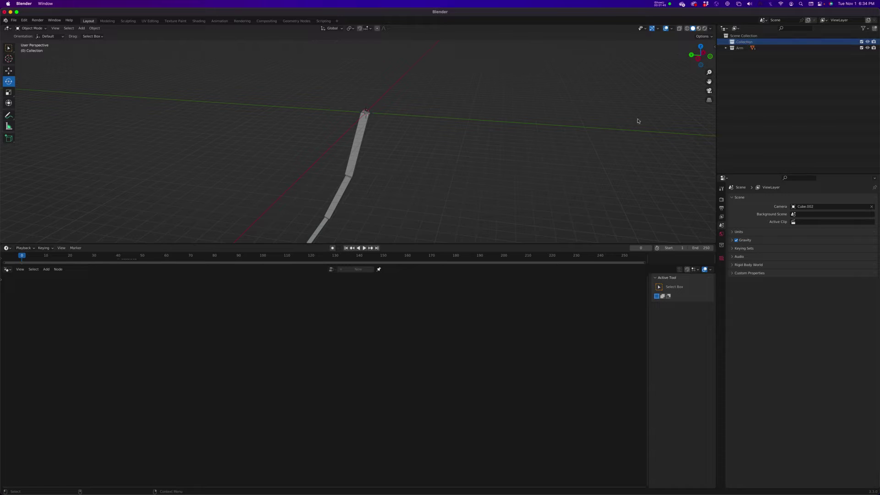
{"action": "key", "text": "shift+a"}
{"action": "mouse_move", "coordinate": [560, 124]}
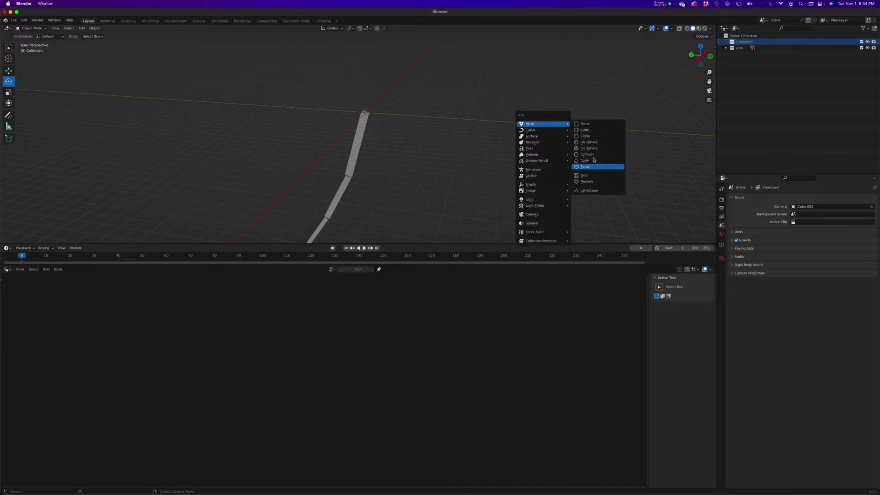
{"action": "left_click", "coordinate": [595, 125]}
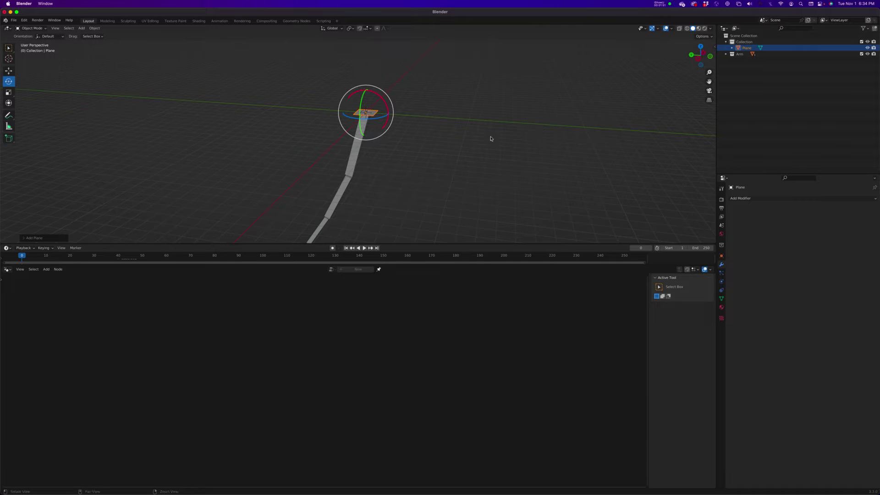
{"action": "middle_click_drag", "start_coordinate": [490, 138], "coordinate": [458, 152]}
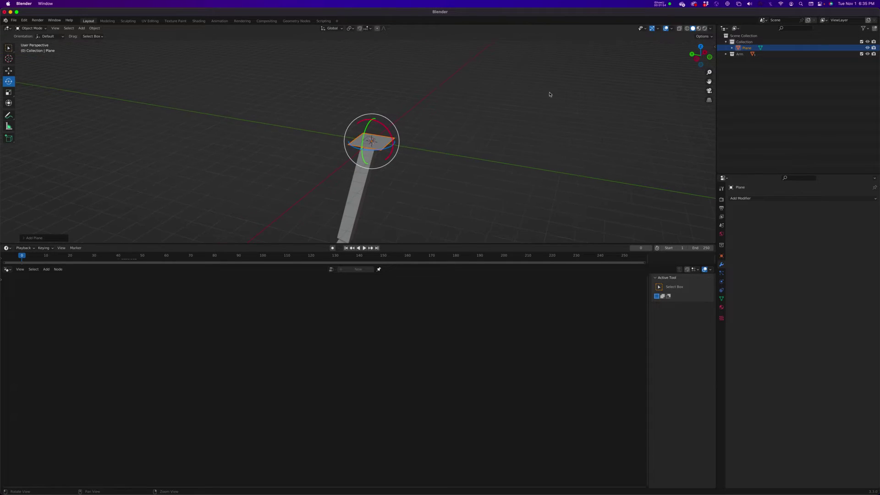
{"action": "left_click", "coordinate": [745, 50]}
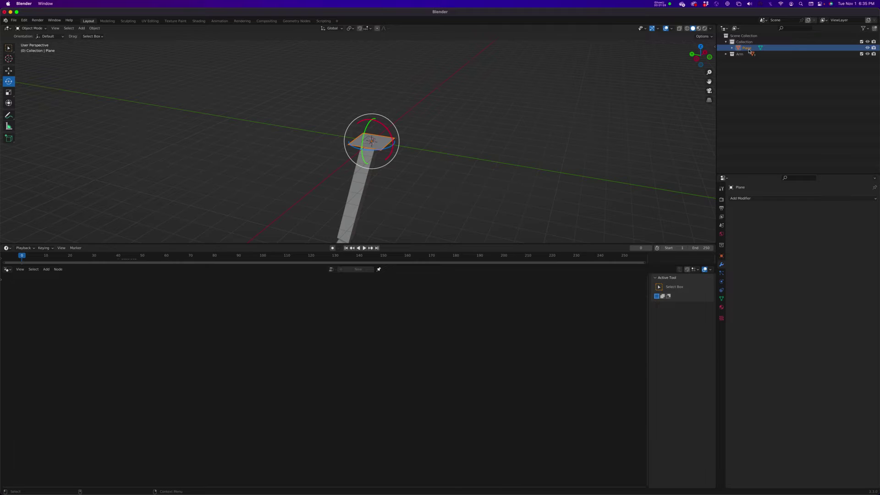
{"action": "left_click_drag", "start_coordinate": [751, 50], "coordinate": [356, 308]}
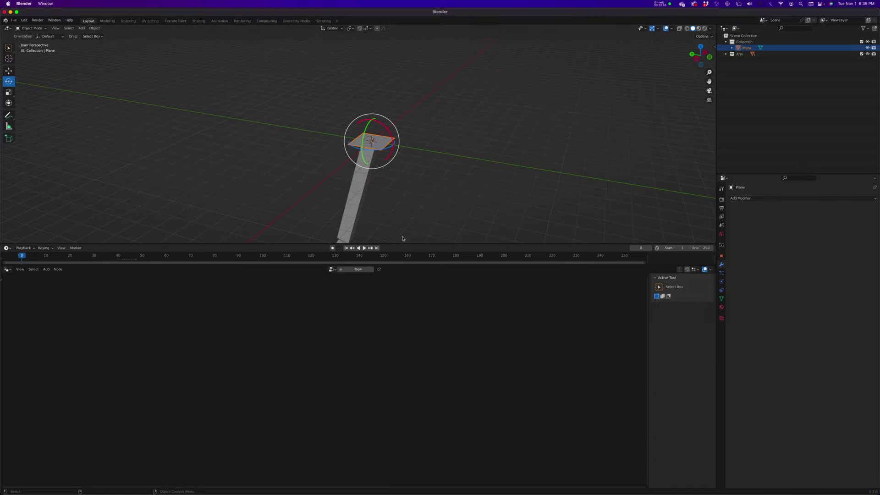
Step: Create and pin a new Geometry Nodes tree for the Plane, unlinking Group Input from Group Output
{"action": "left_click", "coordinate": [358, 270]}
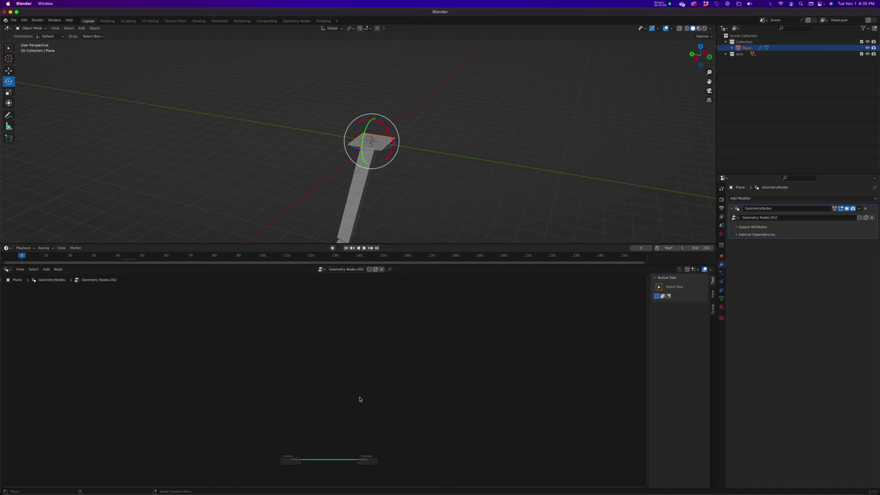
{"action": "left_click_drag", "start_coordinate": [228, 417], "coordinate": [388, 363]}
{"action": "left_click", "coordinate": [390, 270]}
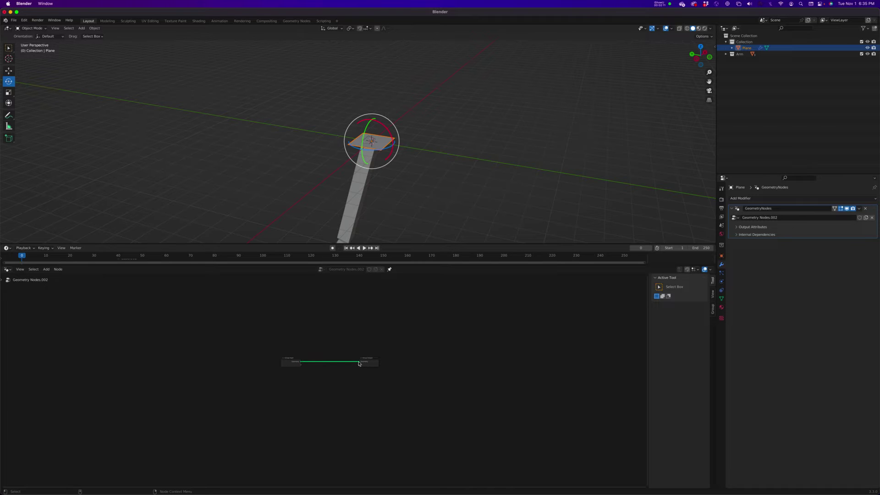
{"action": "left_click_drag", "start_coordinate": [359, 361], "coordinate": [185, 362]}
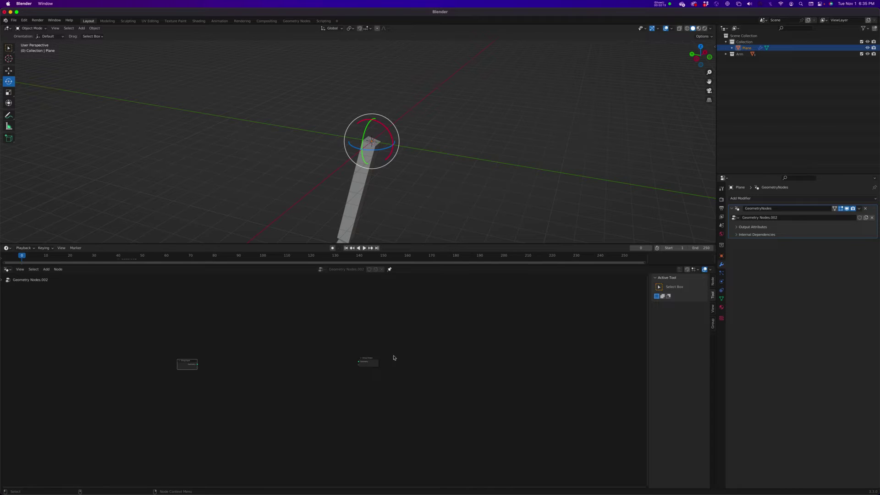
{"action": "left_click_drag", "start_coordinate": [371, 360], "coordinate": [403, 365]}
Step: Browse the Add > Group menu to reveal the Cloner, Effector and field node groups
{"action": "key", "text": "shift+a"}
{"action": "mouse_move", "coordinate": [262, 322]}
{"action": "key", "text": "shift+a"}
{"action": "mouse_move", "coordinate": [265, 338]}
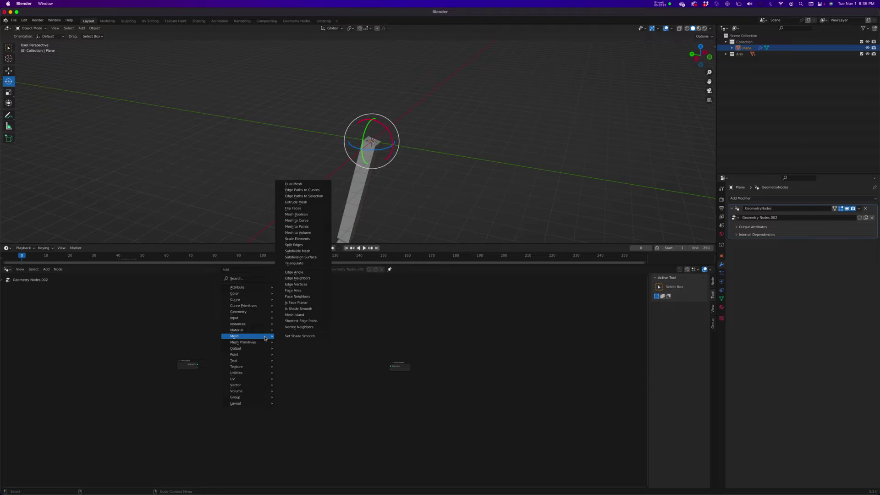
{"action": "mouse_move", "coordinate": [266, 401]}
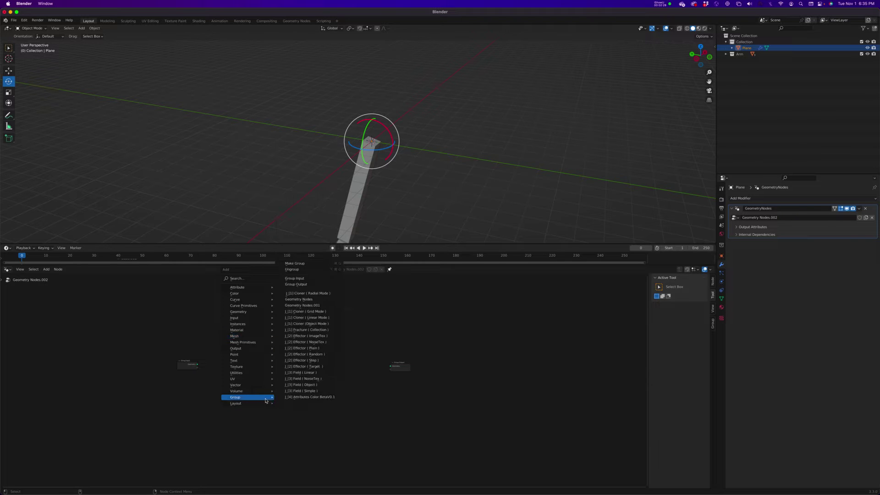
Step: Add the Cloner (Radial Mode) group and wire its Instances into Group Output Geometry
{"action": "left_click", "coordinate": [319, 296]}
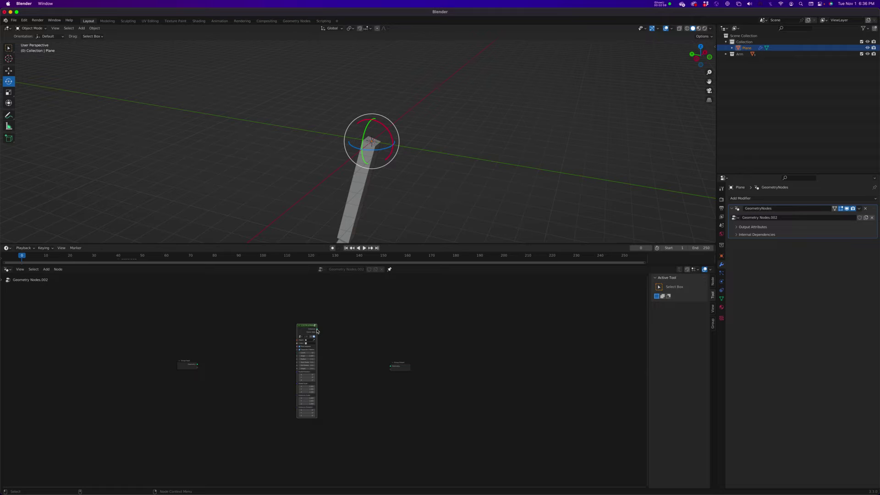
{"action": "left_click_drag", "start_coordinate": [317, 330], "coordinate": [390, 367]}
{"action": "left_click_drag", "start_coordinate": [315, 364], "coordinate": [316, 363]}
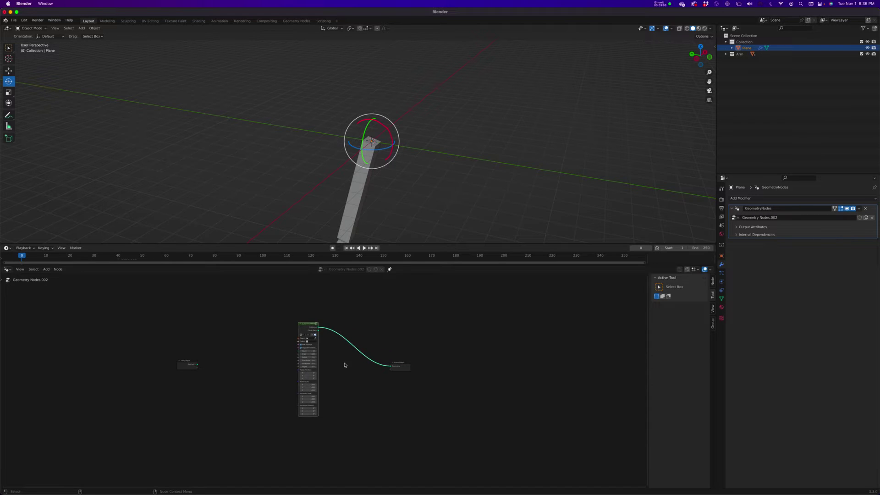
{"action": "scroll", "coordinate": [317, 363], "scroll_direction": "up", "scroll_amount": 4}
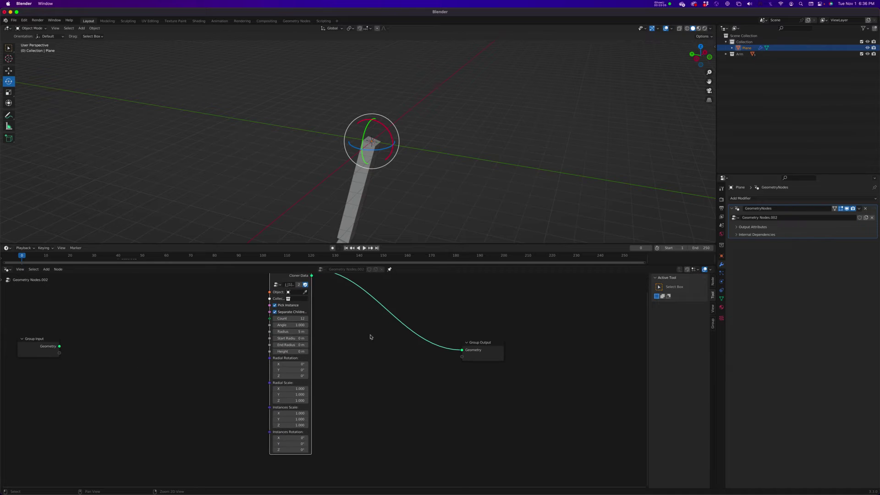
{"action": "middle_click_drag", "start_coordinate": [400, 413], "coordinate": [416, 390]}
{"action": "left_click_drag", "start_coordinate": [503, 358], "coordinate": [470, 358]}
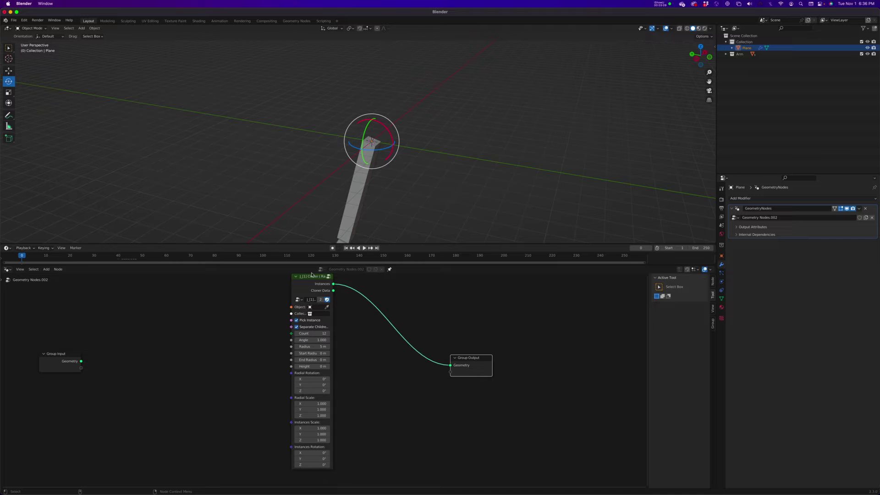
{"action": "left_click_drag", "start_coordinate": [310, 280], "coordinate": [311, 283]}
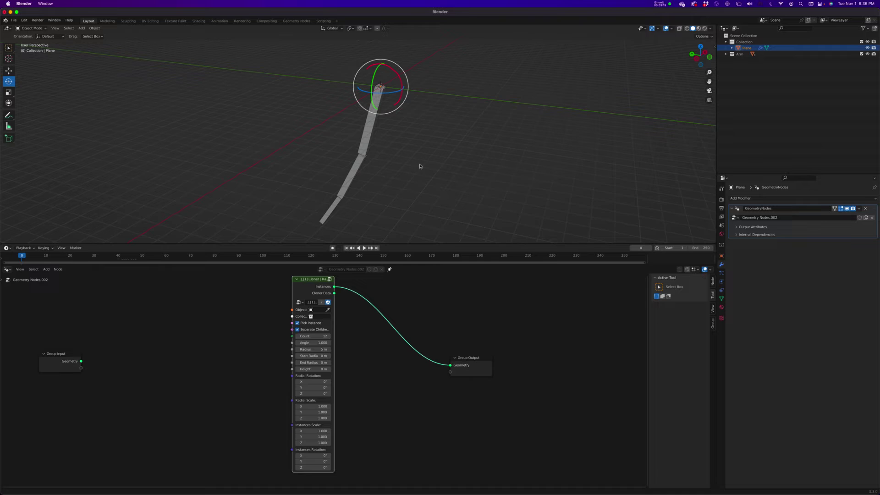
{"action": "middle_click_drag", "start_coordinate": [420, 166], "coordinate": [415, 179]}
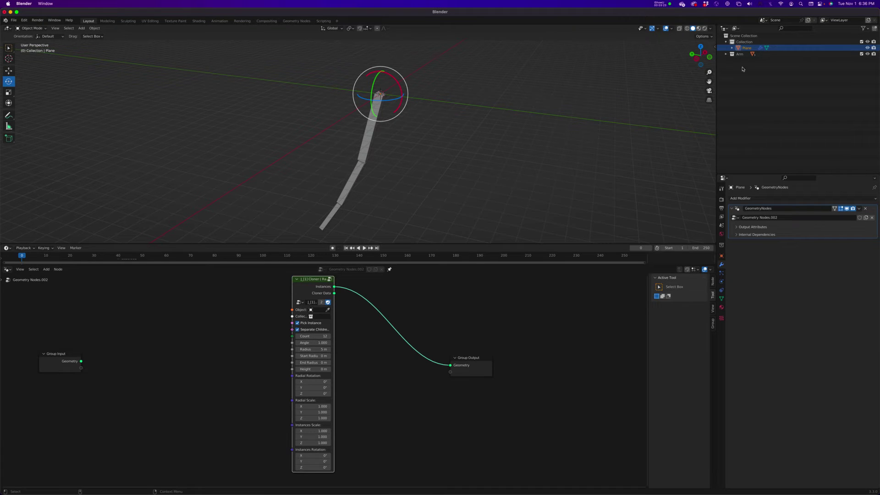
Step: Set the Cloner's Collection field to Arm, placing 12 arm copies in a ring
{"action": "left_click", "coordinate": [726, 54], "text": "shift"}
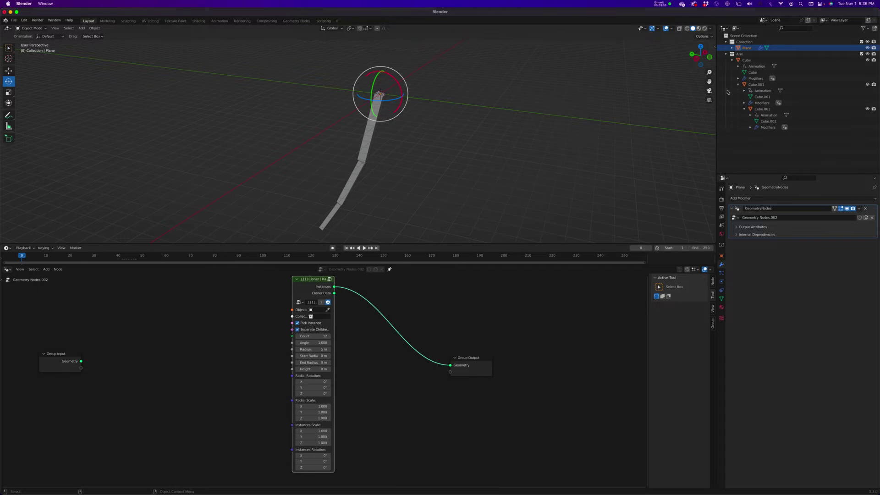
{"action": "left_click", "coordinate": [310, 317]}
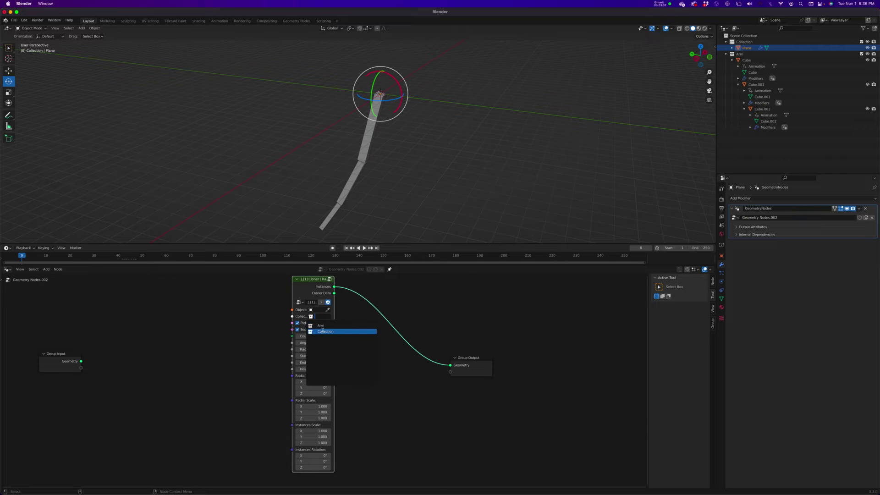
{"action": "left_click", "coordinate": [321, 325]}
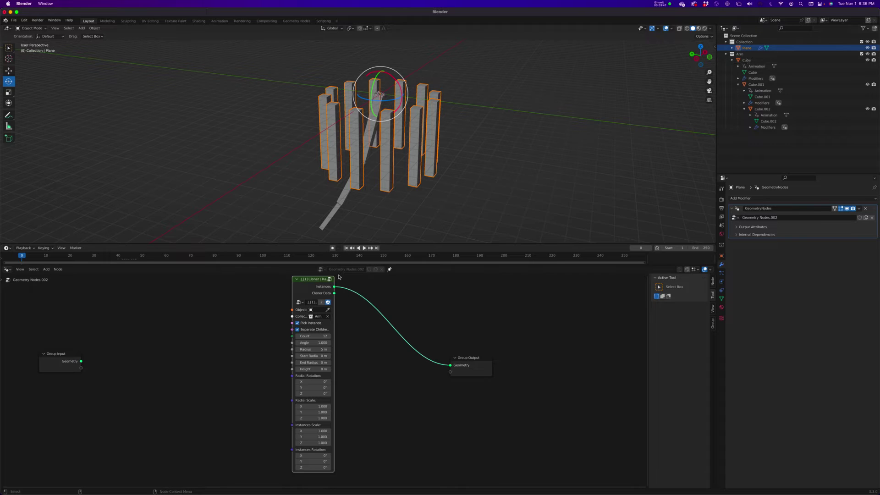
Step: Turn off Pick Instance so whole arm chains are cloned, and play the animation to watch them swing
{"action": "left_click", "coordinate": [297, 323]}
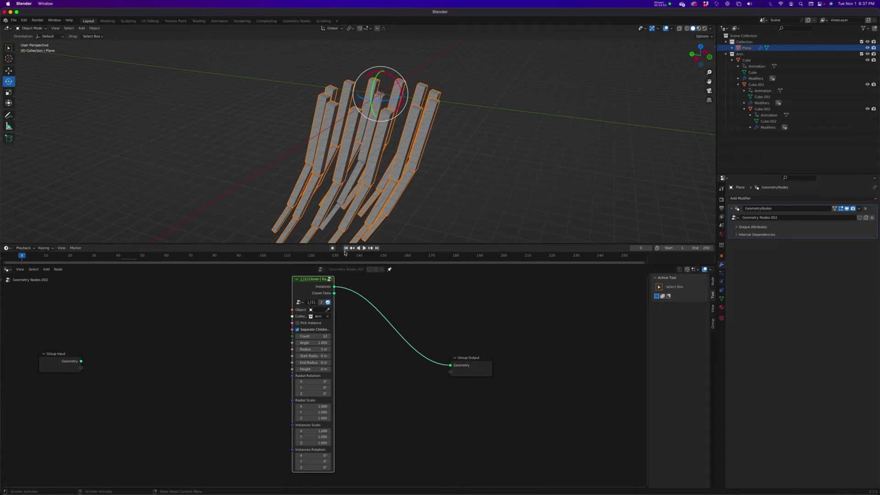
{"action": "left_click", "coordinate": [359, 248]}
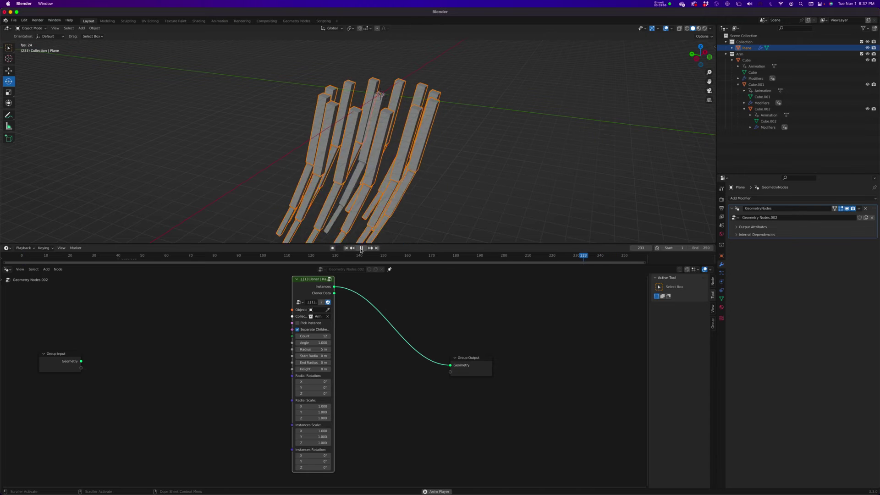
{"action": "left_click", "coordinate": [364, 248]}
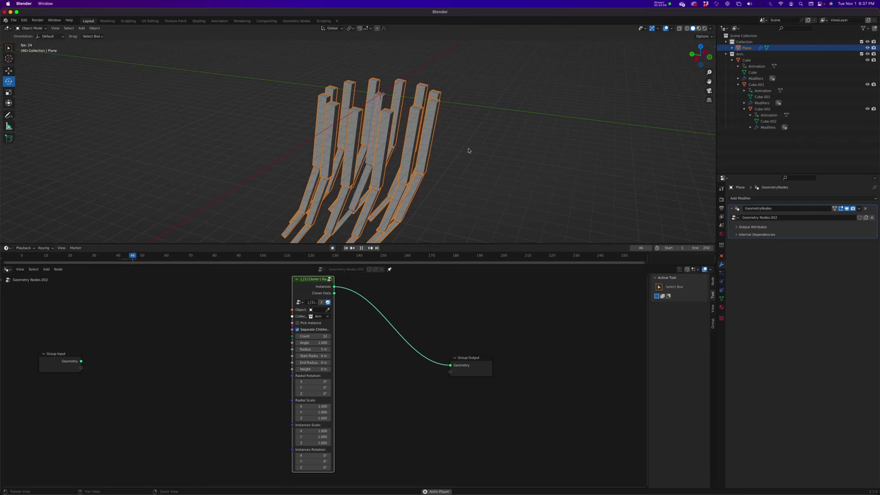
{"action": "scroll", "coordinate": [388, 191], "scroll_direction": "down", "scroll_amount": 2}
{"action": "mouse_move", "coordinate": [388, 191]}
{"action": "middle_mouse_down"}
{"action": "mouse_move", "coordinate": [388, 170]}
{"action": "mouse_move", "coordinate": [380, 192]}
{"action": "middle_mouse_up"}
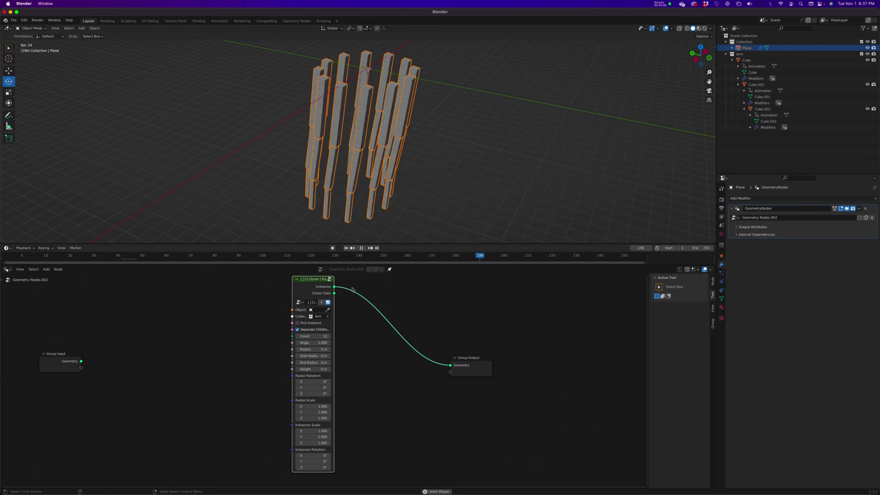
{"action": "left_click", "coordinate": [362, 248]}
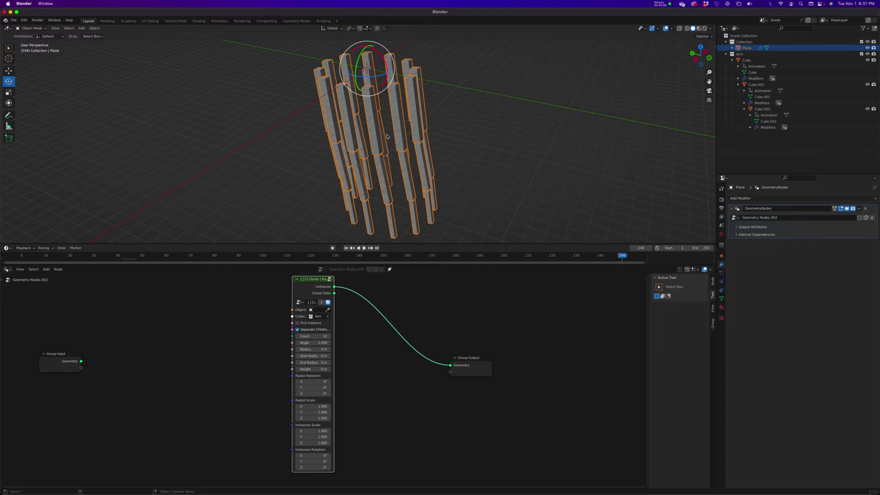
Step: Orbit to look down on the ring and move Group Output right to make room
{"action": "middle_click_drag", "start_coordinate": [368, 155], "coordinate": [385, 93]}
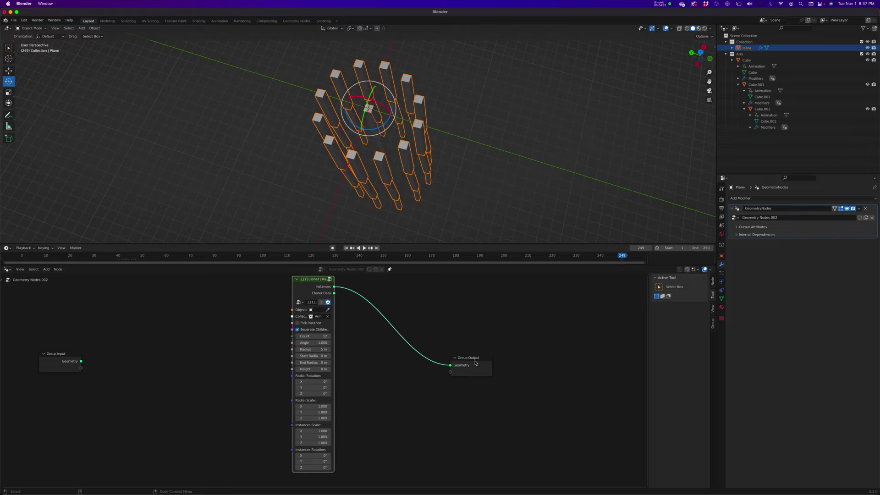
{"action": "left_click_drag", "start_coordinate": [475, 361], "coordinate": [512, 353]}
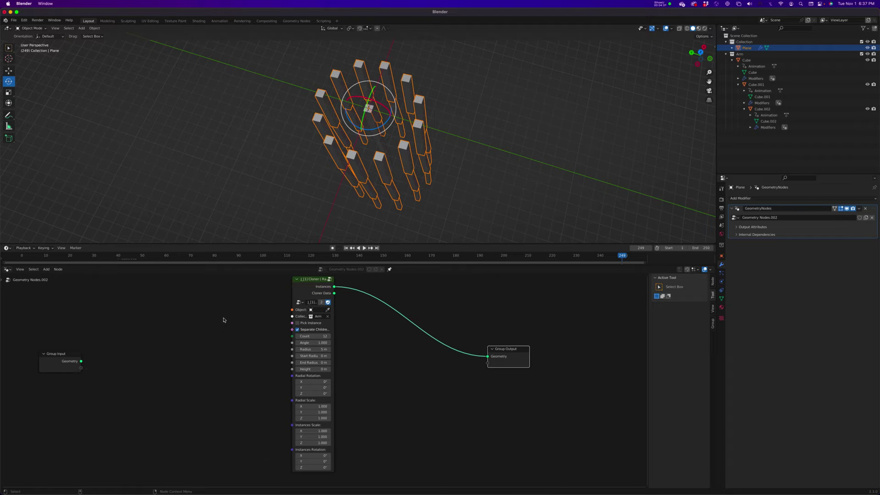
{"action": "key", "text": "shift+a"}
{"action": "mouse_move", "coordinate": [223, 320]}
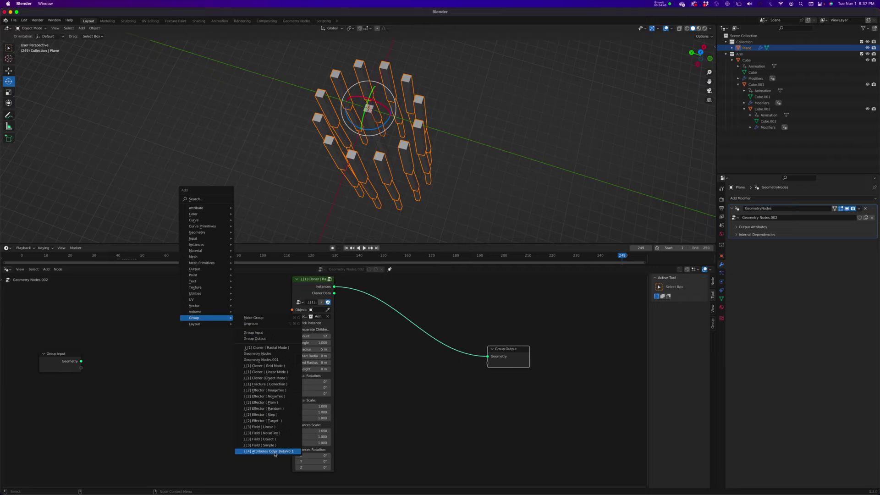
Step: Insert an Effector (Target) node on the link between the Cloner and Group Output
{"action": "left_click", "coordinate": [272, 422]}
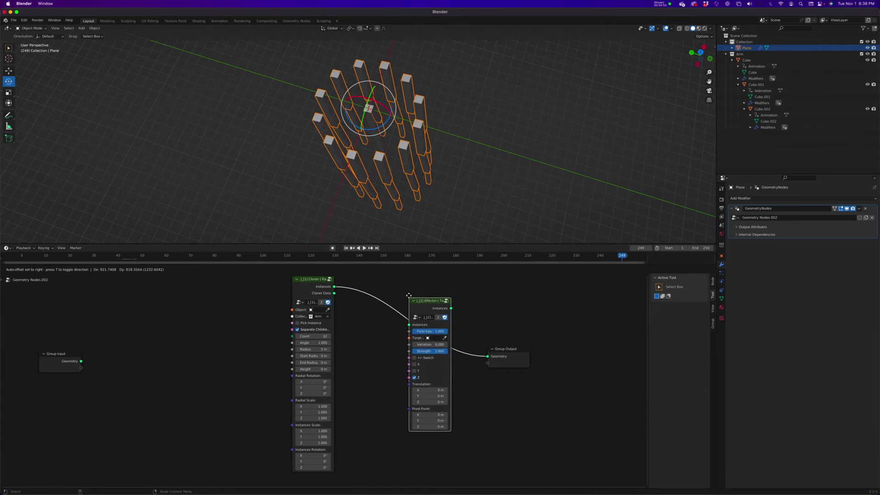
{"action": "left_click", "coordinate": [408, 294]}
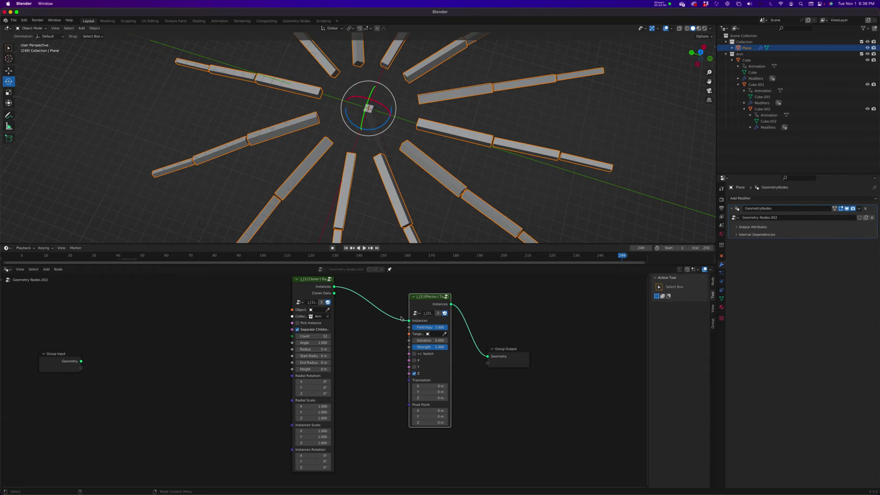
{"action": "left_click_drag", "start_coordinate": [431, 297], "coordinate": [425, 306]}
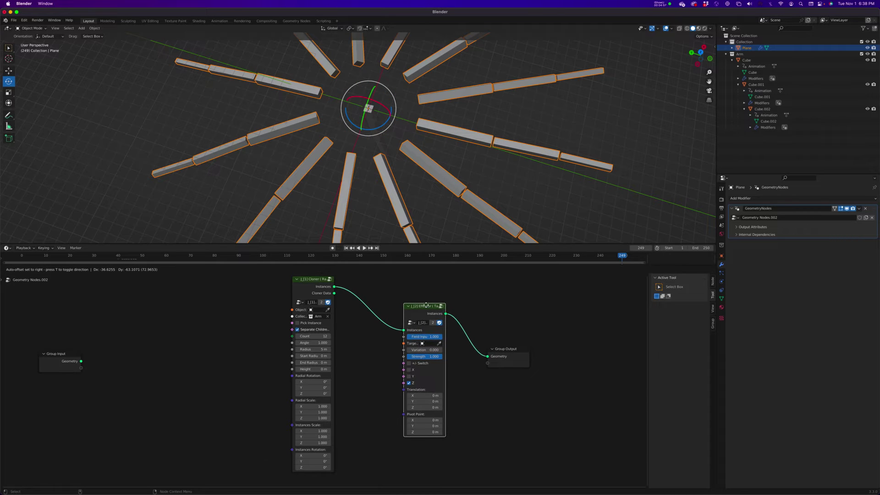
{"action": "middle_click_drag", "start_coordinate": [370, 336], "coordinate": [359, 356]}
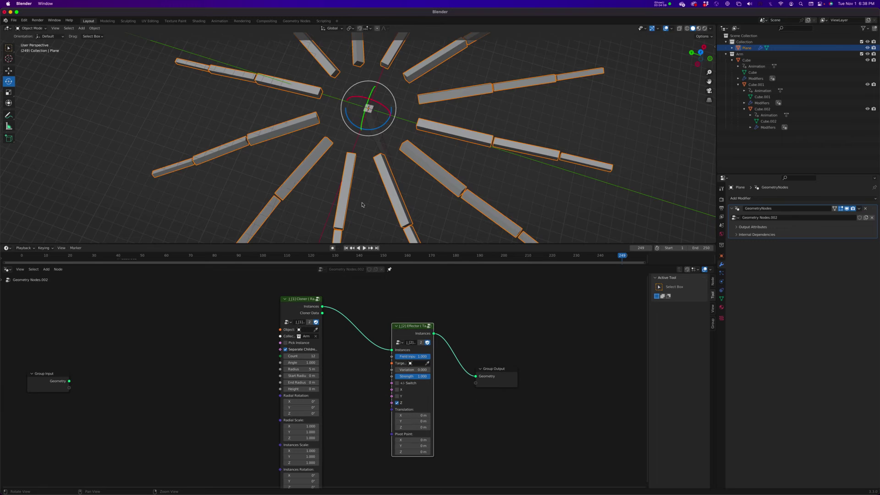
{"action": "middle_click_drag", "start_coordinate": [359, 202], "coordinate": [378, 167]}
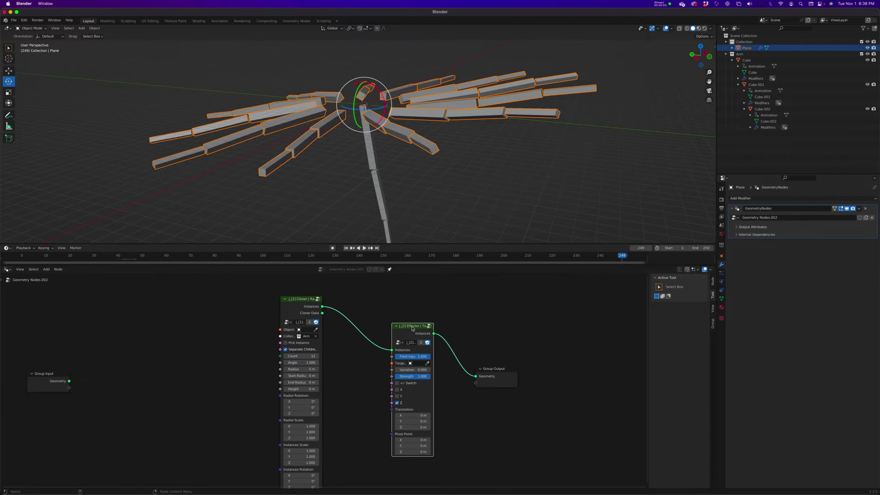
{"action": "left_click_drag", "start_coordinate": [410, 326], "coordinate": [407, 325]}
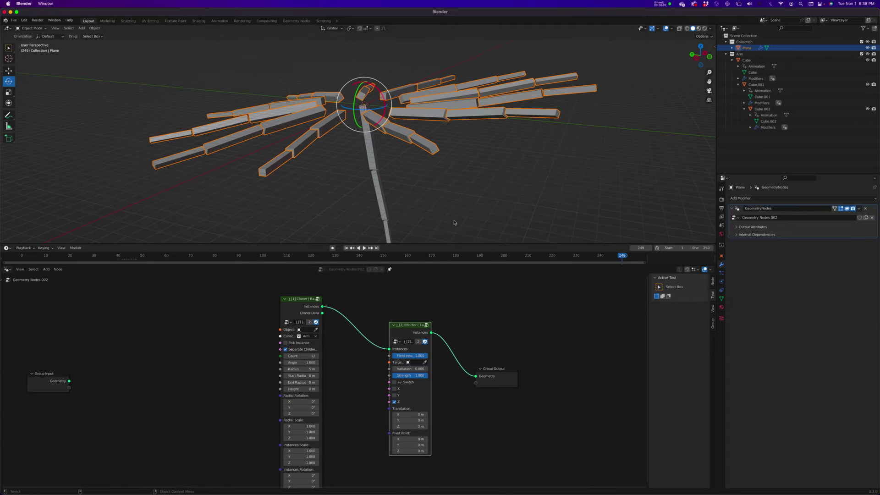
Step: Hide the original Arm collection and reposition the Effector node
{"action": "left_click", "coordinate": [866, 54]}
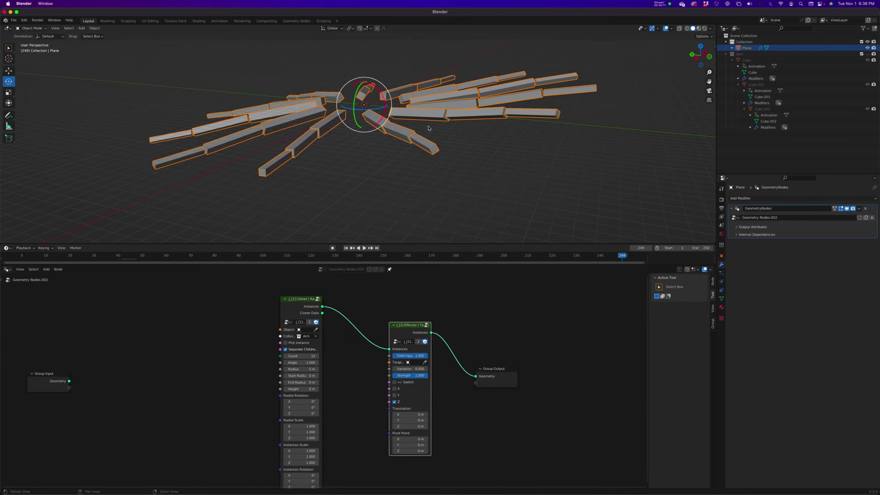
{"action": "middle_click_drag", "start_coordinate": [426, 110], "coordinate": [453, 321]}
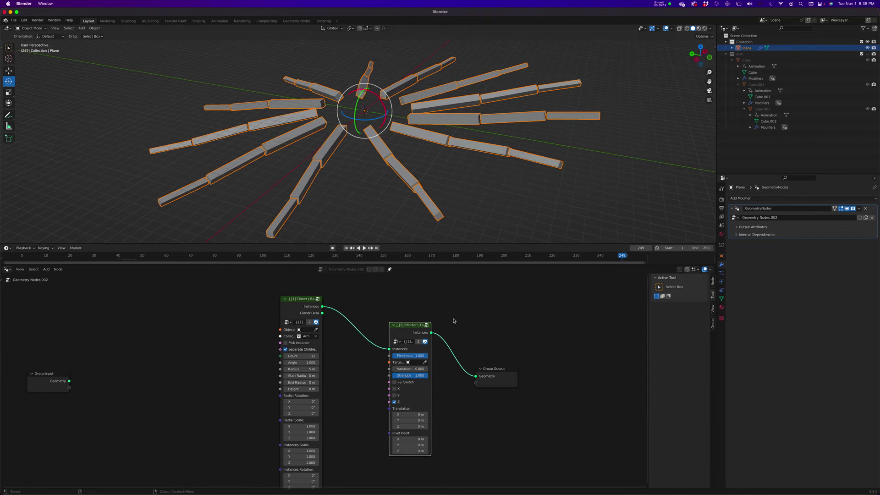
{"action": "left_click_drag", "start_coordinate": [410, 324], "coordinate": [404, 314]}
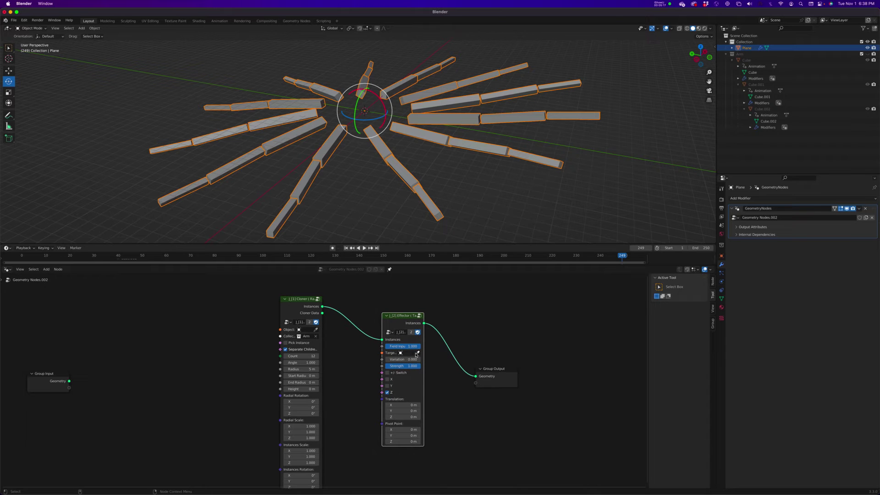
Step: Set the Effector to rotate on the X and Y axes with Z off, bending the arms into a claw
{"action": "left_click", "coordinate": [388, 386]}
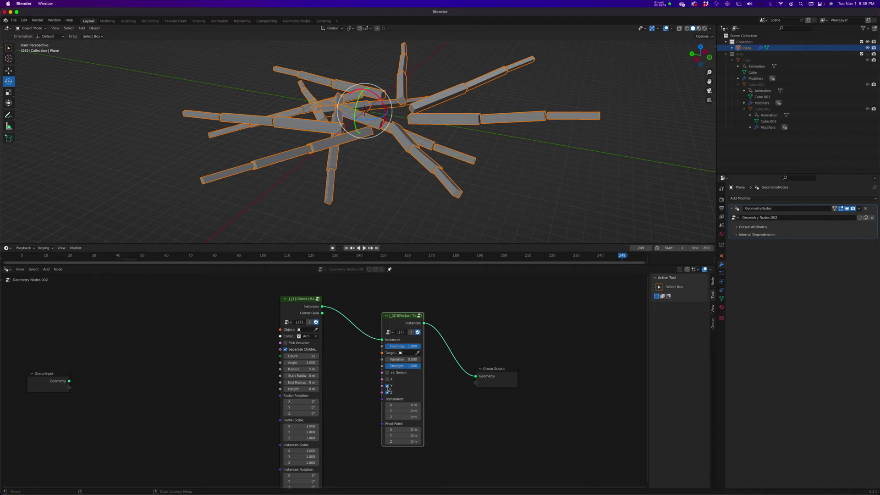
{"action": "left_click", "coordinate": [388, 379]}
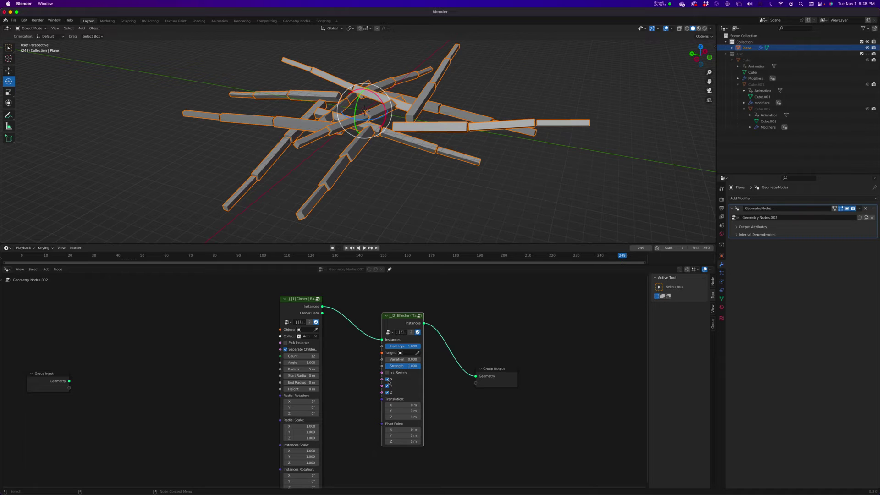
{"action": "left_click_drag", "start_coordinate": [388, 386], "coordinate": [387, 394]}
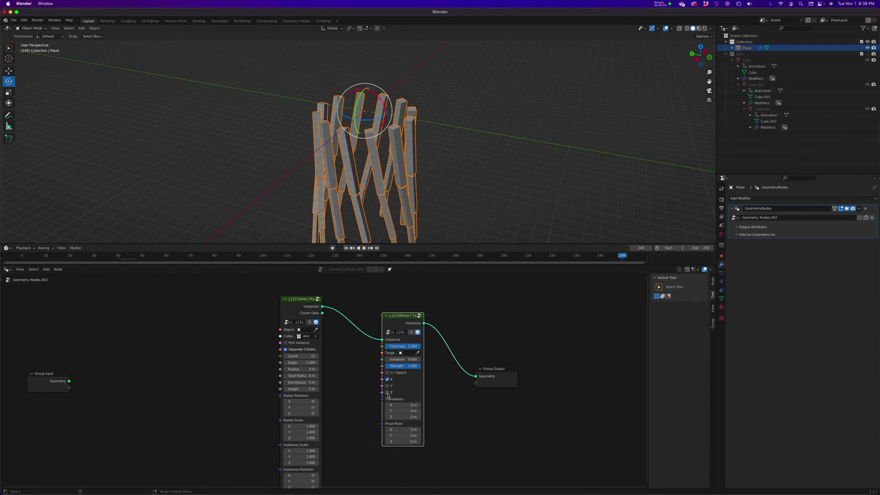
{"action": "left_click", "coordinate": [388, 392]}
{"action": "left_click", "coordinate": [388, 392]}
{"action": "left_click", "coordinate": [388, 386]}
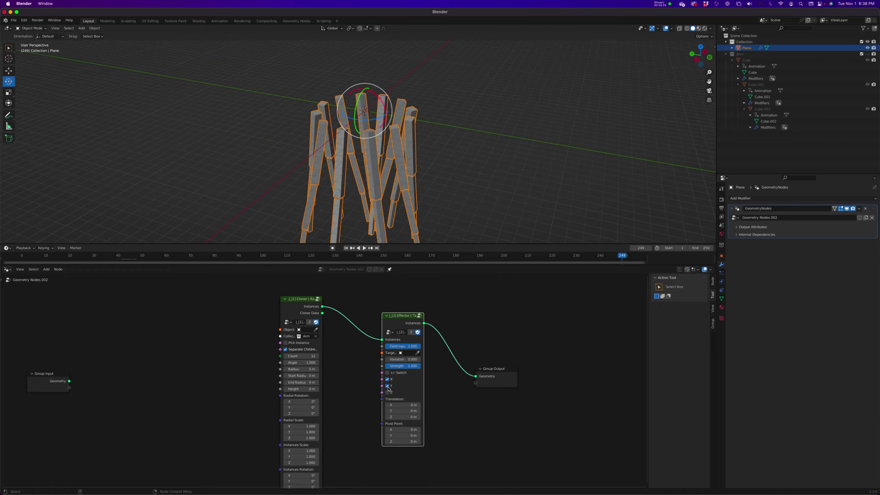
{"action": "left_click", "coordinate": [388, 380]}
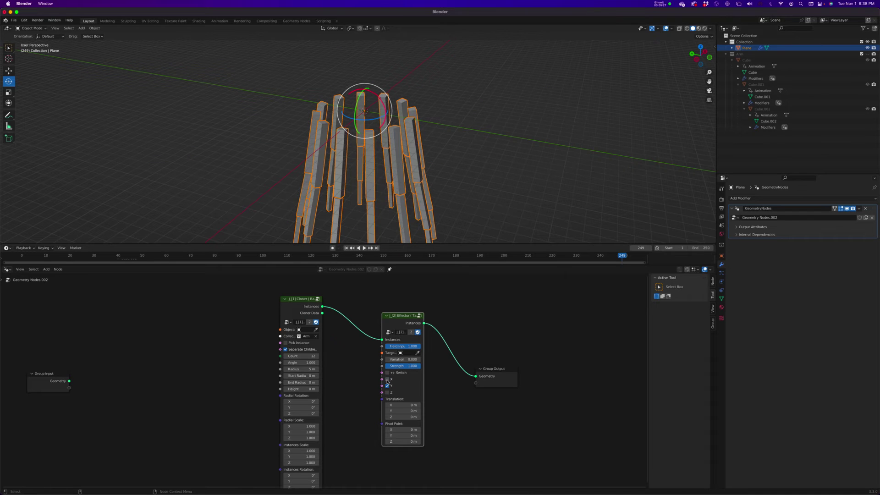
{"action": "left_click", "coordinate": [387, 380]}
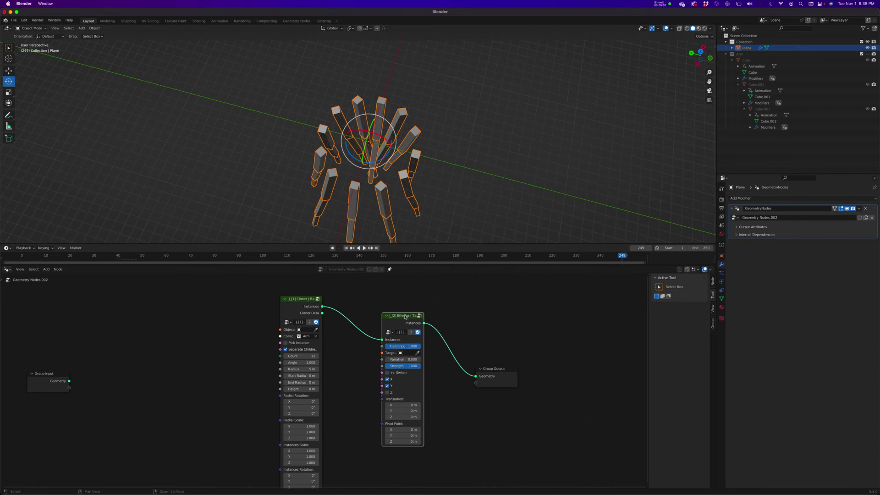
Step: Turn off X on the target Effector, keeping Translation X and Y offsets at 0 m
{"action": "left_click", "coordinate": [388, 379]}
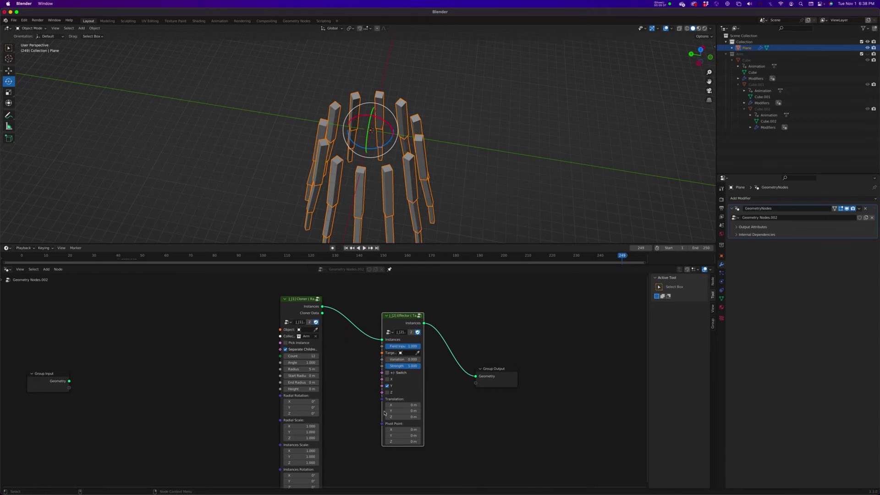
{"action": "left_click_drag", "start_coordinate": [393, 405], "coordinate": [397, 413]}
{"action": "key", "text": "ctrl+z"}
{"action": "middle_click_drag", "start_coordinate": [349, 184], "coordinate": [336, 196]}
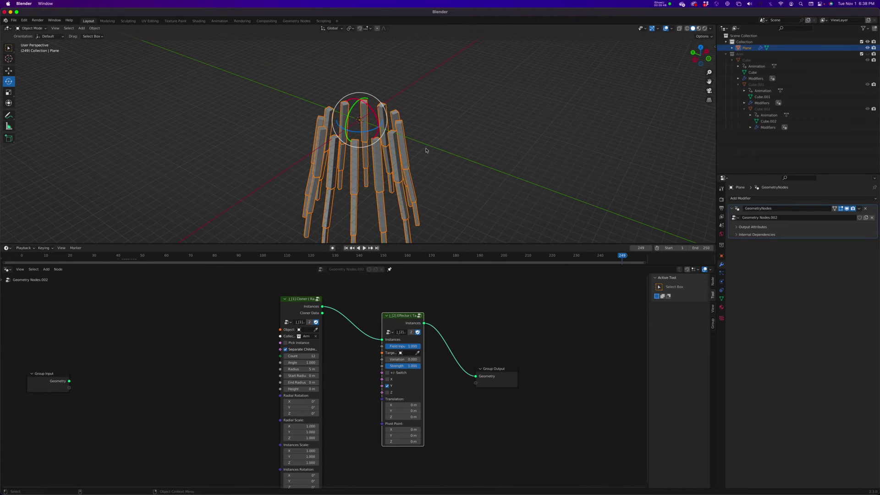
Step: Orbit around the upright arm ring and play the animation, stopping near frame 186
{"action": "middle_click_drag", "start_coordinate": [438, 170], "coordinate": [357, 121]}
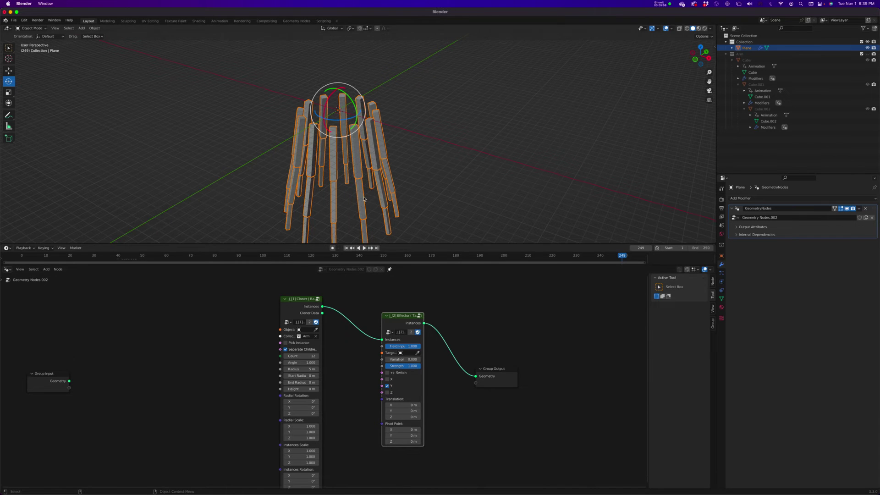
{"action": "middle_click_drag", "start_coordinate": [364, 199], "coordinate": [351, 253]}
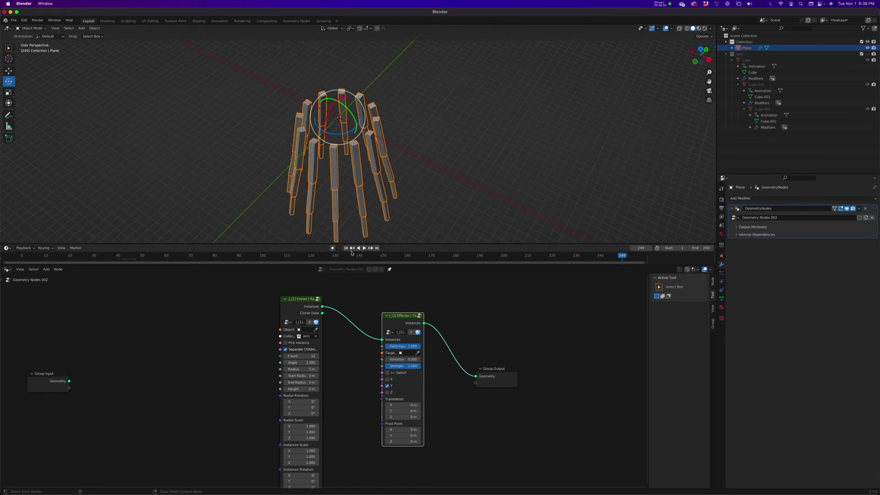
{"action": "left_click", "coordinate": [363, 248]}
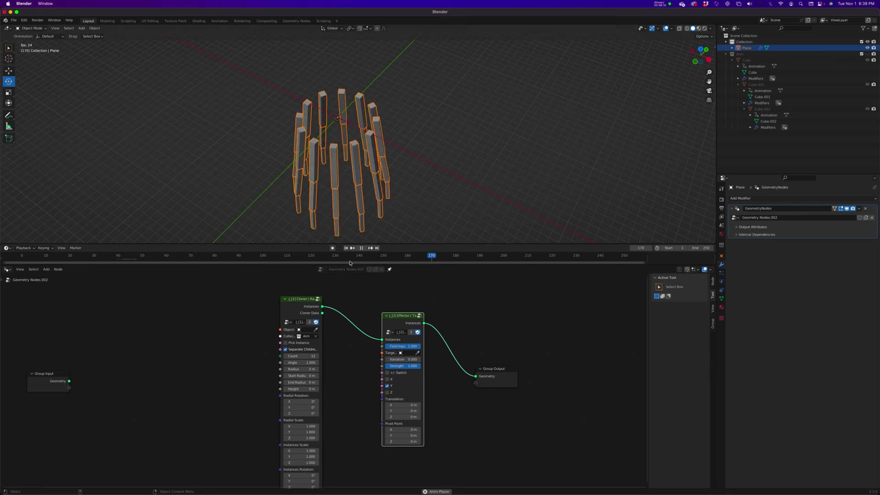
{"action": "key", "text": "space"}
{"action": "middle_click_drag", "start_coordinate": [413, 160], "coordinate": [686, 132]}
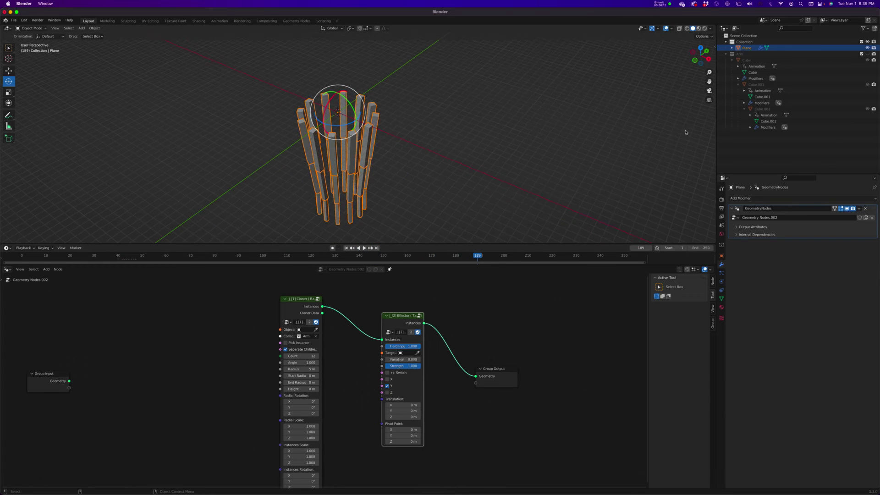
Step: Deselect all objects in the scene
{"action": "right_click", "coordinate": [533, 109]}
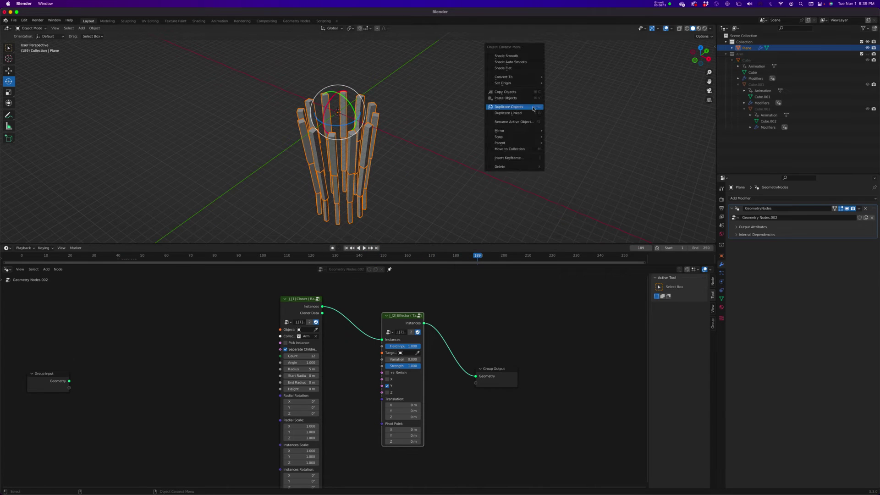
{"action": "left_click", "coordinate": [624, 106]}
{"action": "key", "text": "shift+a"}
{"action": "mouse_move", "coordinate": [550, 183]}
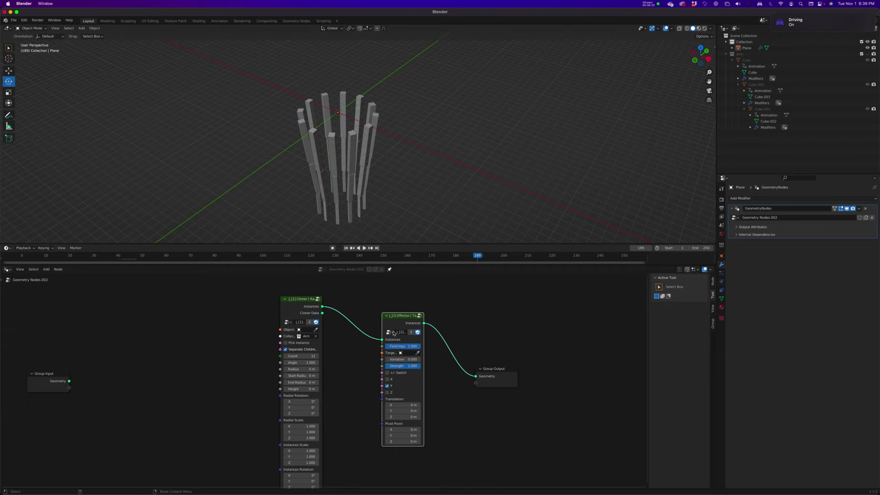
Step: Pull Cloner, Effector and Group Output nodes into a tighter row and replay from frame 1
{"action": "left_click_drag", "start_coordinate": [308, 298], "coordinate": [266, 283]}
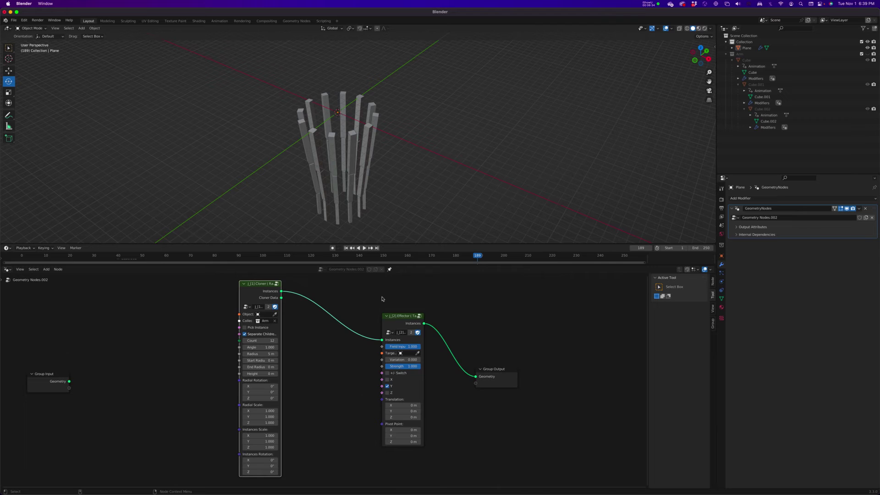
{"action": "left_click_drag", "start_coordinate": [404, 318], "coordinate": [341, 301]}
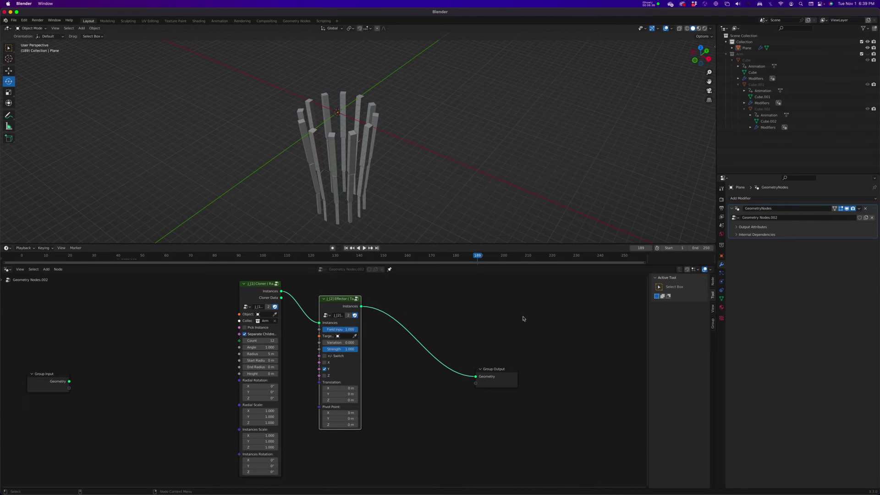
{"action": "left_click_drag", "start_coordinate": [511, 361], "coordinate": [510, 361]}
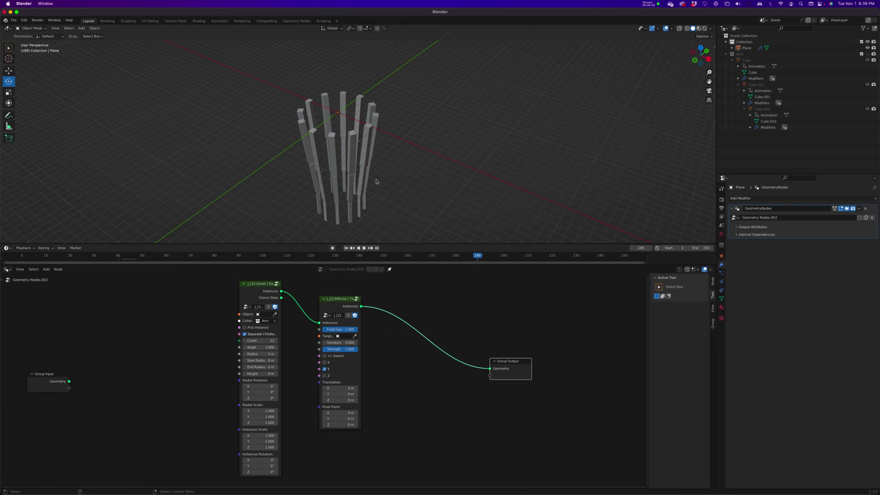
{"action": "left_click", "coordinate": [346, 248]}
{"action": "left_click", "coordinate": [364, 248]}
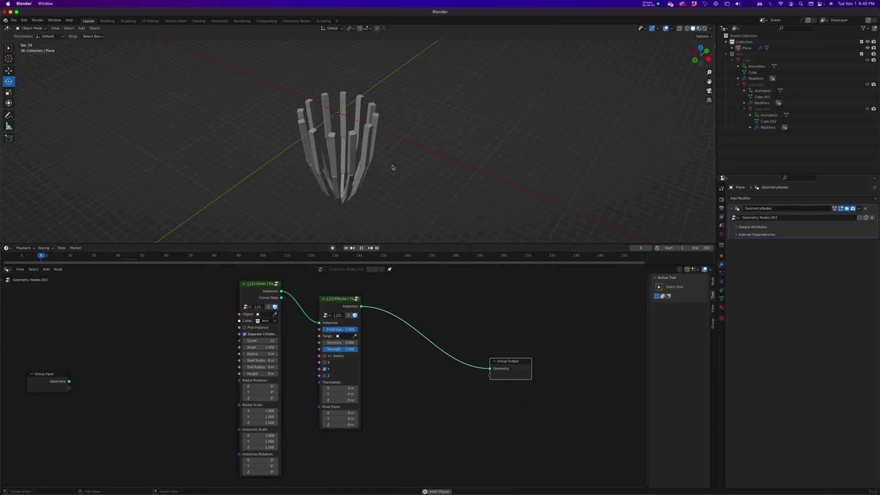
Step: Halt playback at frame 90 and bring up the node editor's Add > Group list
{"action": "middle_click_drag", "start_coordinate": [393, 167], "coordinate": [306, 117]}
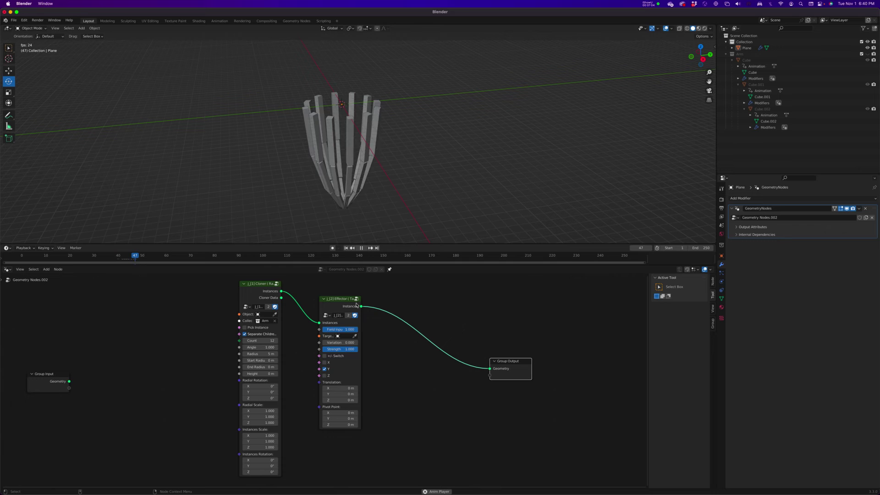
{"action": "key", "text": "space"}
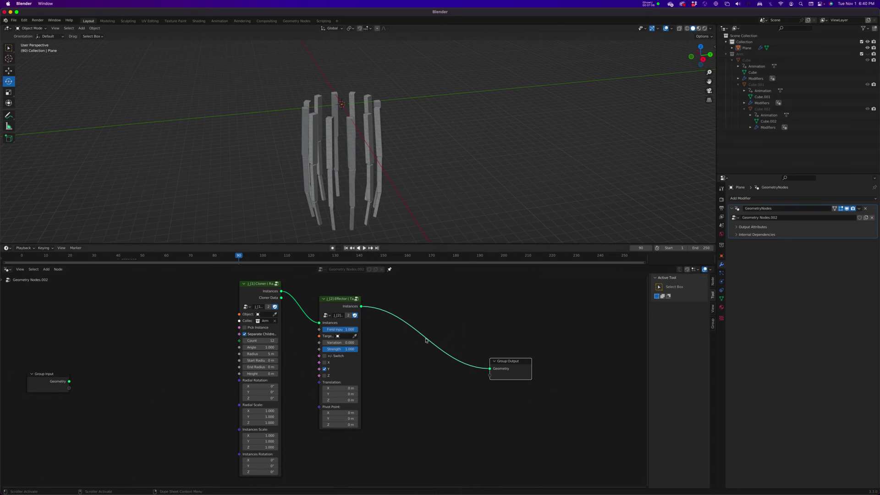
{"action": "key", "text": "shift+a"}
{"action": "mouse_move", "coordinate": [468, 320]}
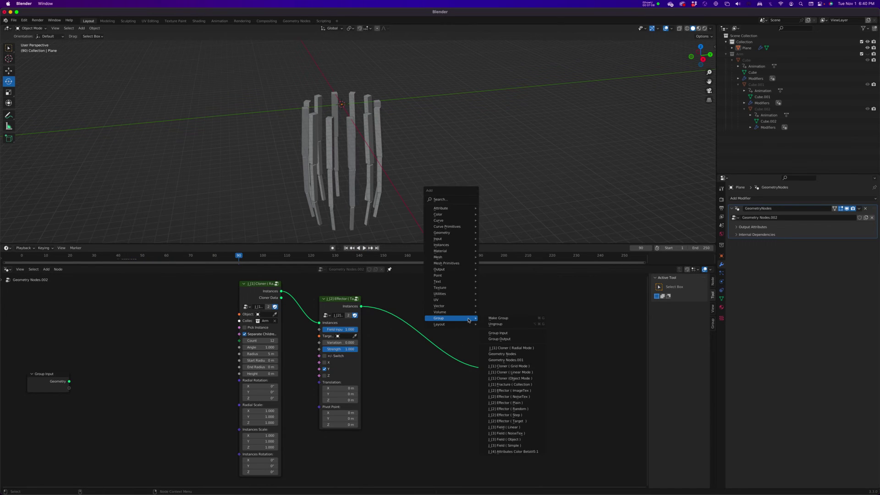
Step: Insert Effector (Plain) before Group Output and drag its Rotation X to about -22°
{"action": "left_click", "coordinate": [525, 403]}
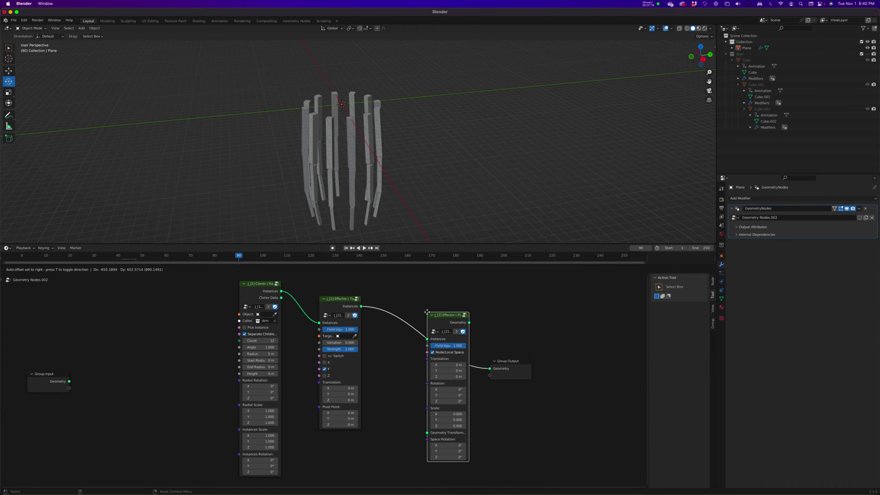
{"action": "left_click", "coordinate": [427, 314]}
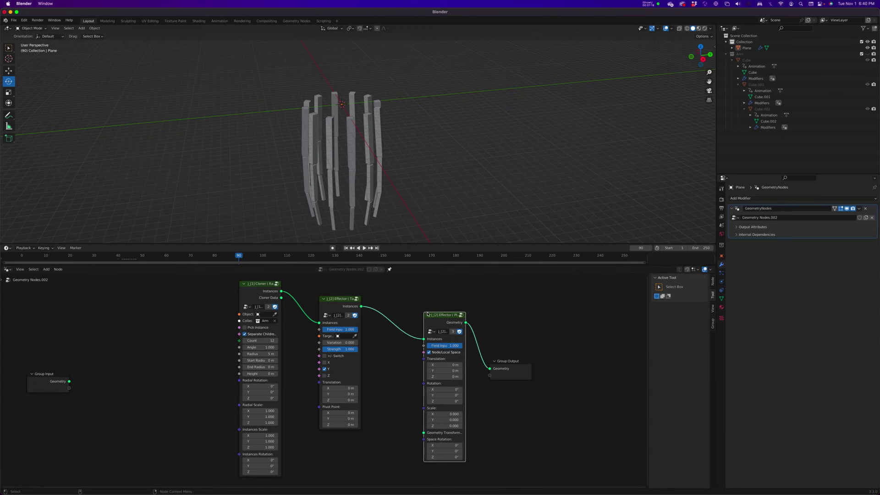
{"action": "left_click_drag", "start_coordinate": [507, 365], "coordinate": [511, 365]}
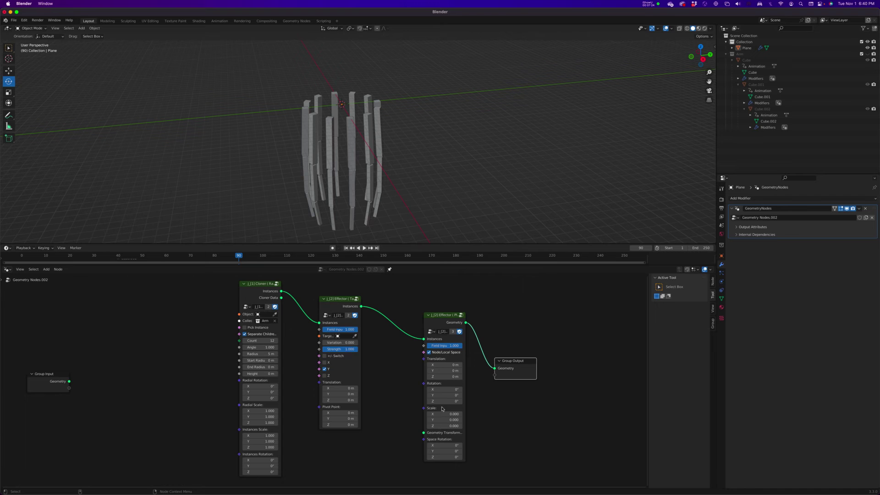
{"action": "left_click_drag", "start_coordinate": [435, 394], "coordinate": [435, 389]}
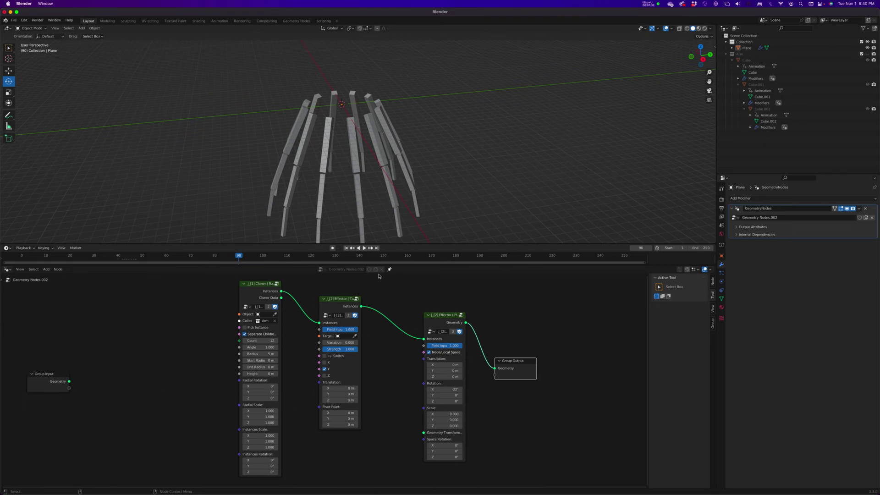
Step: Play the animation to watch the arms flare outward, stopping at frame 146
{"action": "left_click", "coordinate": [364, 248]}
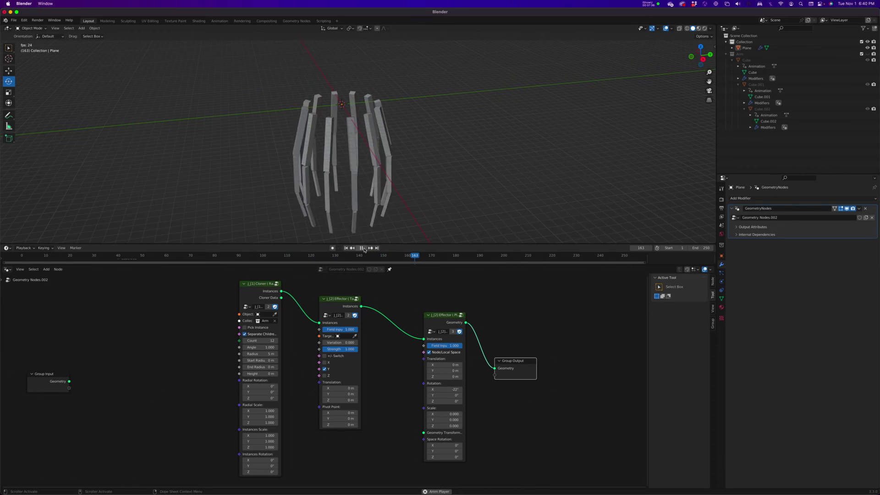
{"action": "middle_click_drag", "start_coordinate": [390, 174], "coordinate": [365, 175], "text": "shift"}
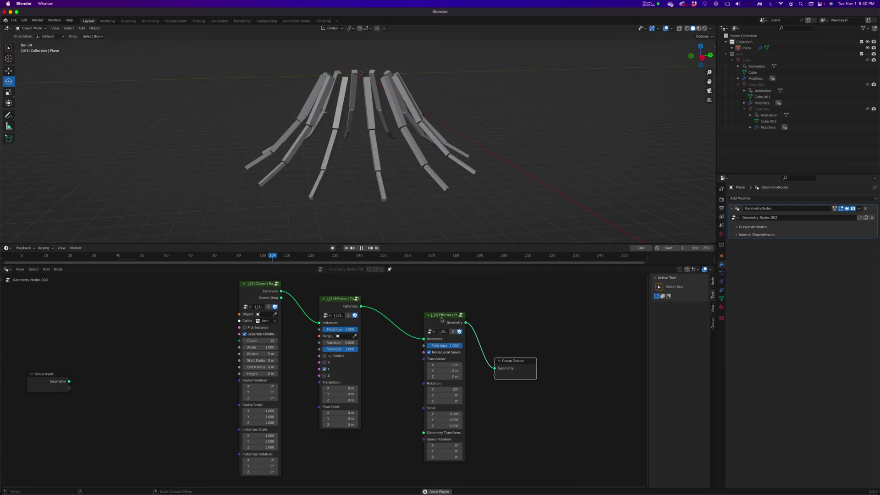
{"action": "key", "text": "space"}
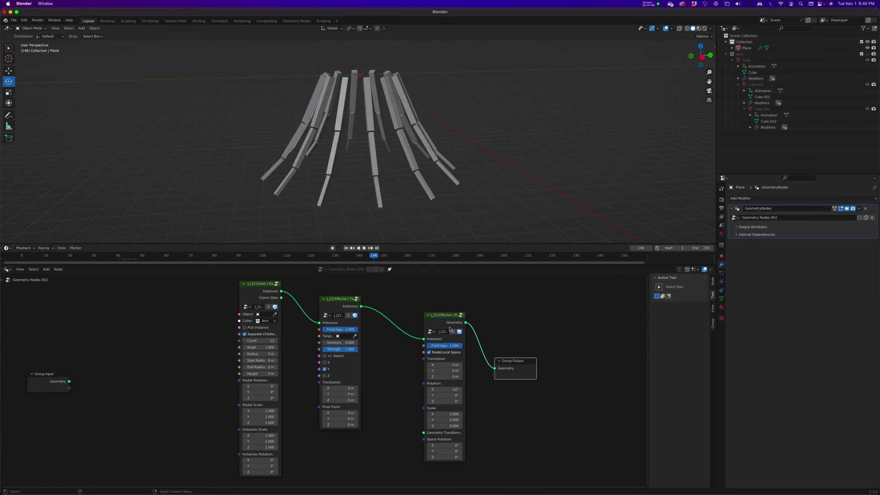
{"action": "left_click_drag", "start_coordinate": [448, 316], "coordinate": [452, 305]}
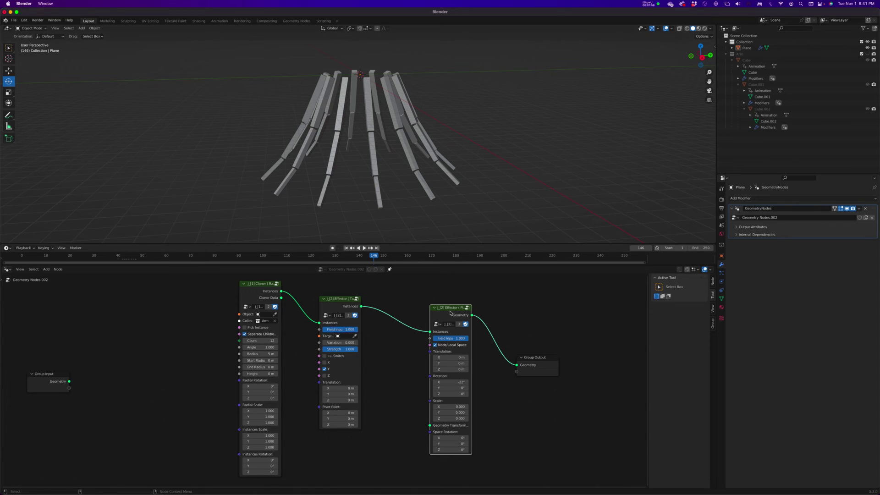
Step: Try widening the arms, then set the plain effector's Scale X, Y and Z to 2
{"action": "left_click_drag", "start_coordinate": [448, 307], "coordinate": [443, 306]}
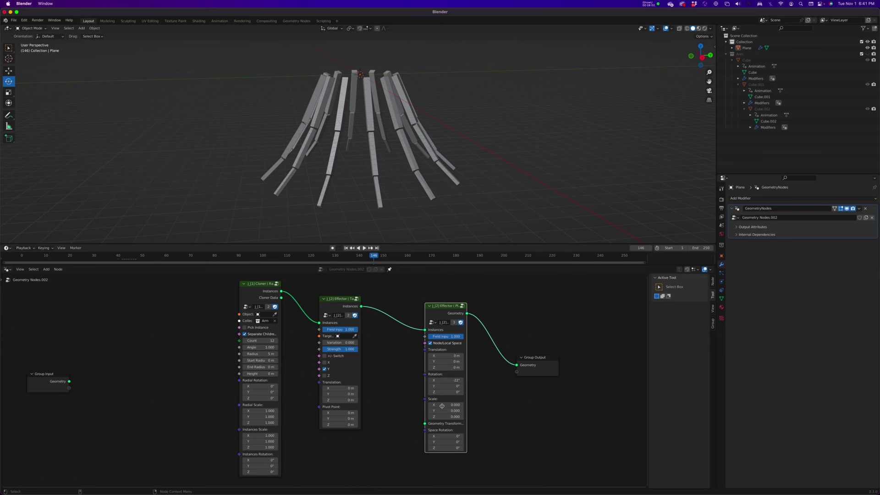
{"action": "left_click_drag", "start_coordinate": [444, 404], "coordinate": [453, 404]}
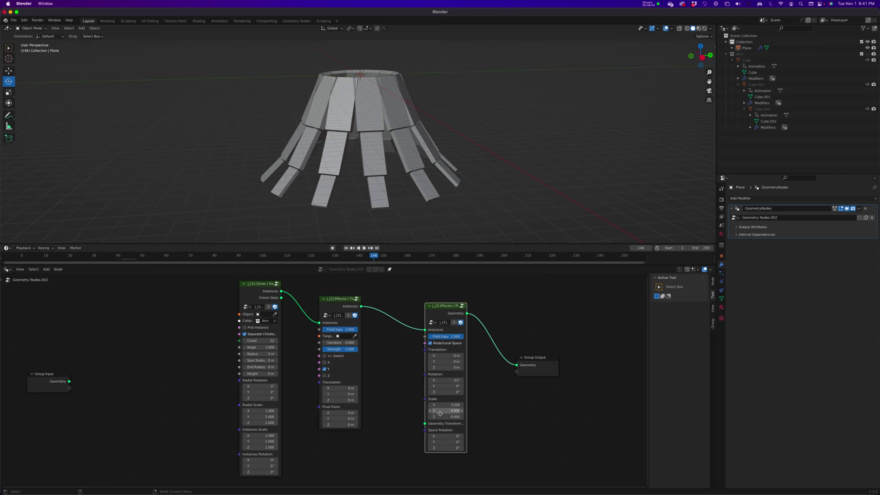
{"action": "key", "text": "ctrl+z"}
{"action": "left_click", "coordinate": [447, 405]}
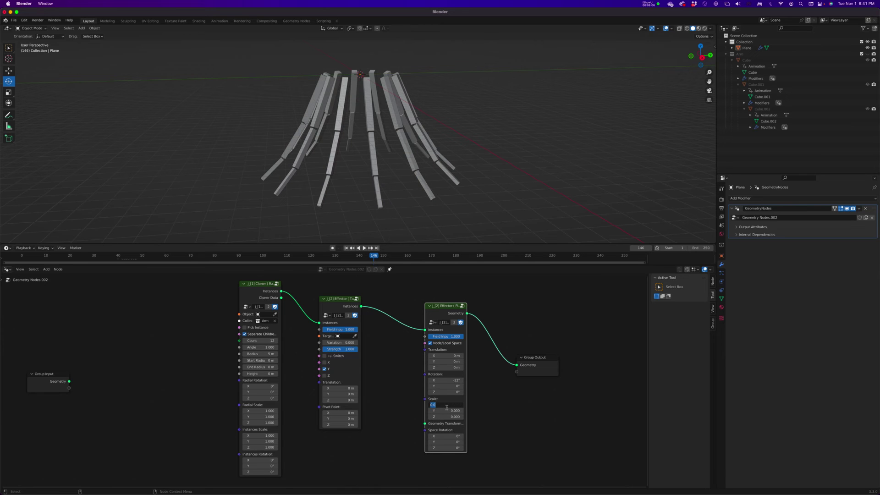
{"action": "type", "text": "2"}
{"action": "key", "text": "Tab"}
{"action": "type", "text": "2"}
{"action": "key", "text": "Tab"}
{"action": "type", "text": "2"}
{"action": "key", "text": "Tab"}
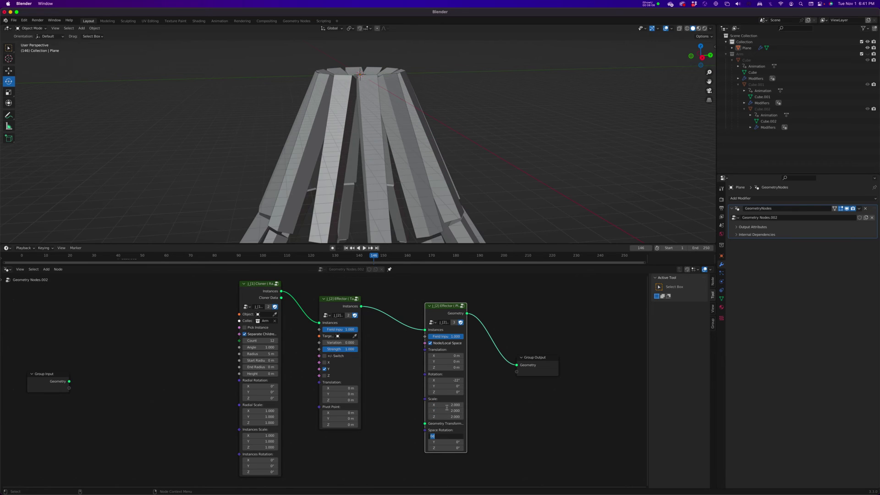
{"action": "key", "text": "Return"}
Step: Reset the plain effector's Scale X, Y and Z back to 0
{"action": "left_click", "coordinate": [447, 405]}
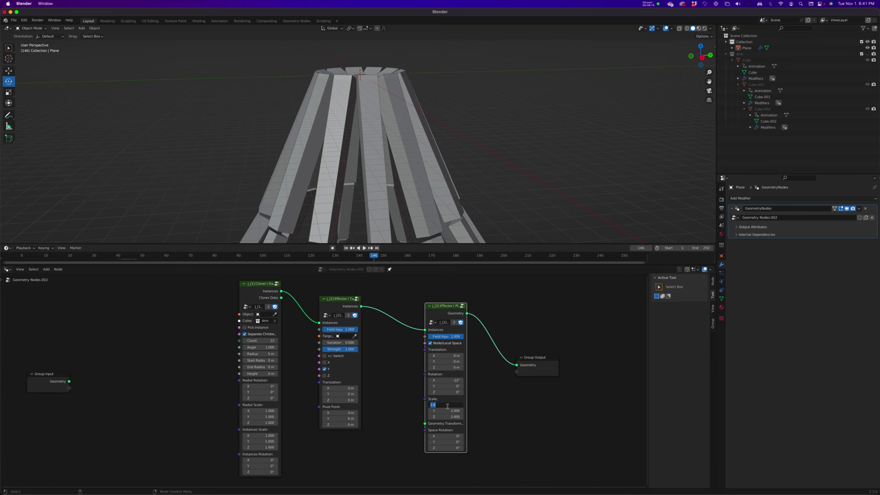
{"action": "type", "text": "0"}
{"action": "key", "text": "Tab"}
{"action": "type", "text": "0"}
{"action": "key", "text": "Tab"}
{"action": "type", "text": "0"}
{"action": "key", "text": "Tab"}
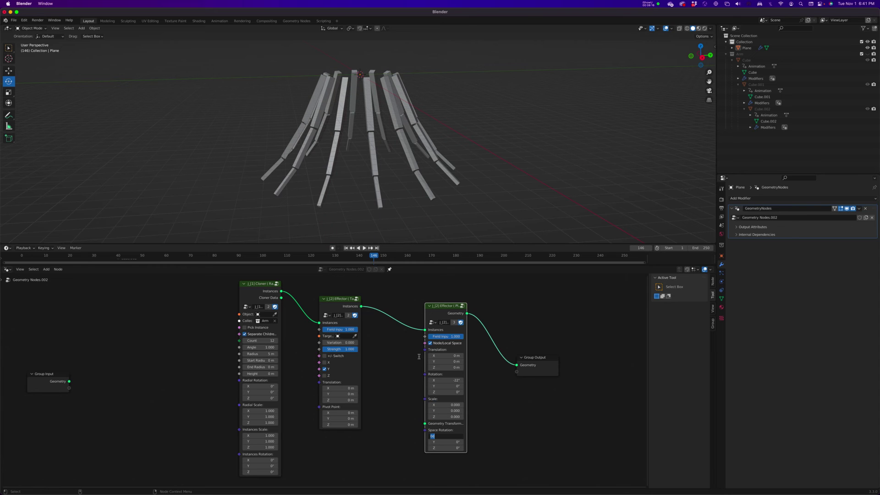
{"action": "key", "text": "Return"}
Step: Make room and drop an Effector (Random) onto the link between the two effectors
{"action": "left_click_drag", "start_coordinate": [527, 367], "coordinate": [562, 363]}
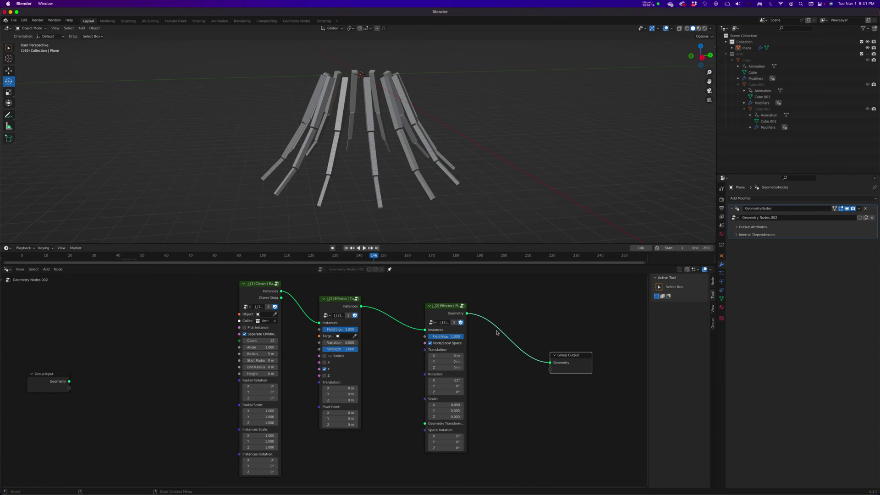
{"action": "left_click_drag", "start_coordinate": [445, 308], "coordinate": [476, 306]}
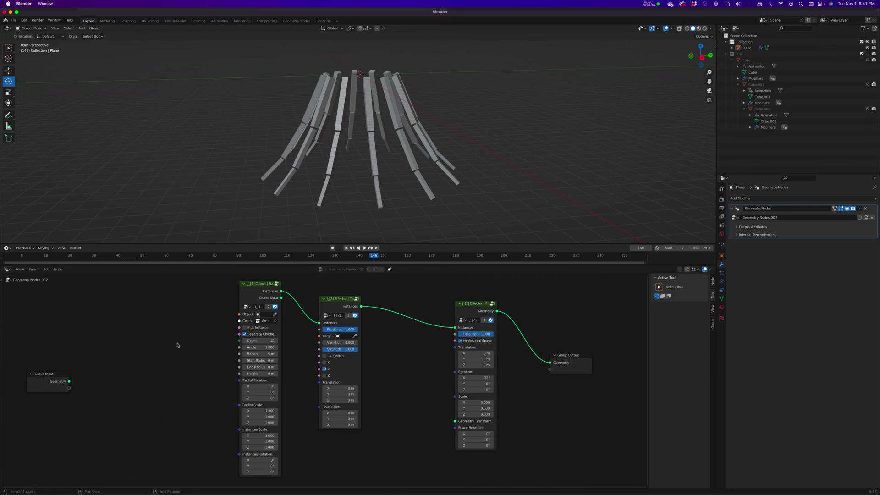
{"action": "key", "text": "shift+a"}
{"action": "mouse_move", "coordinate": [177, 345]}
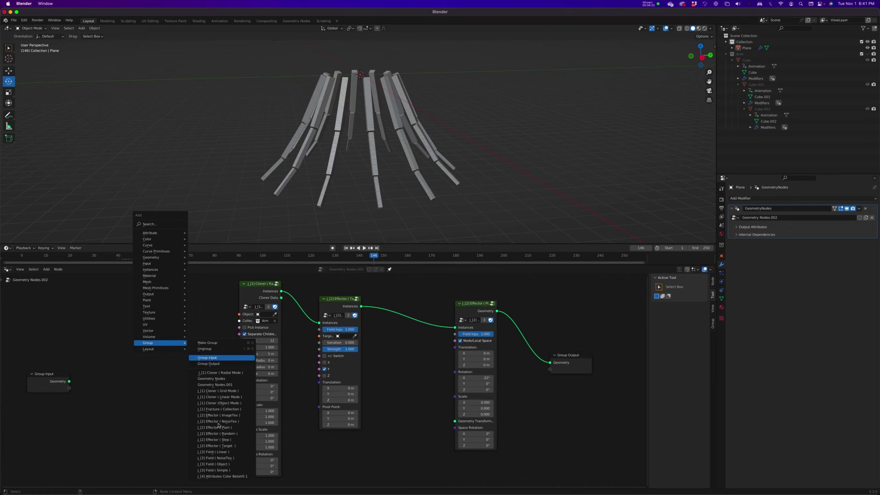
{"action": "left_click", "coordinate": [237, 433]}
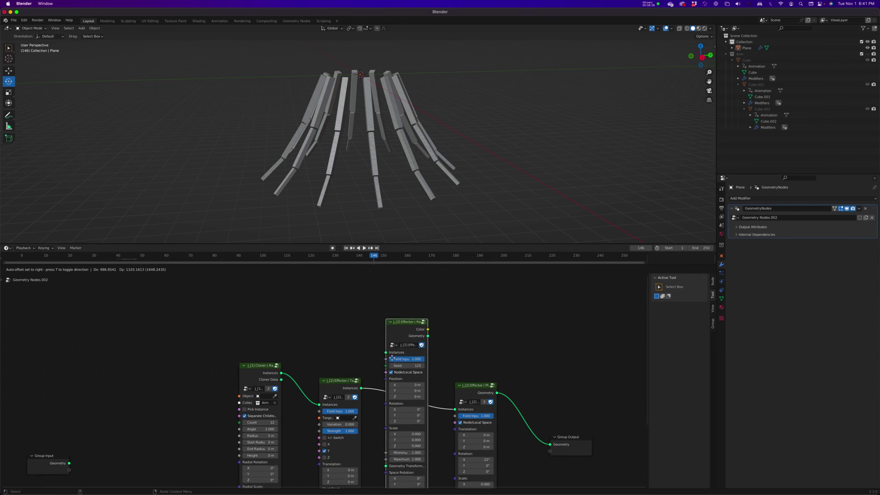
{"action": "left_click", "coordinate": [389, 362]}
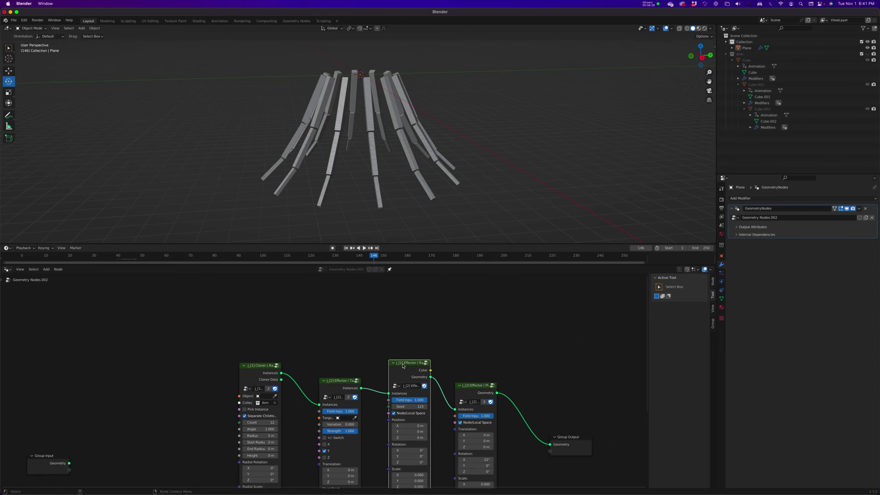
Step: Set the Random effector's Rotation Y to 2° and try a 0.2 scale
{"action": "middle_click_drag", "start_coordinate": [457, 375], "coordinate": [439, 310]}
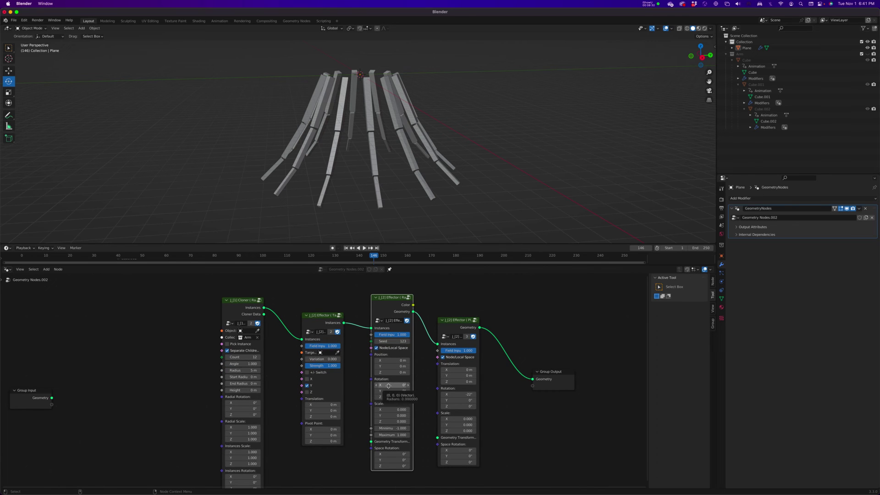
{"action": "left_click_drag", "start_coordinate": [389, 391], "coordinate": [394, 391]}
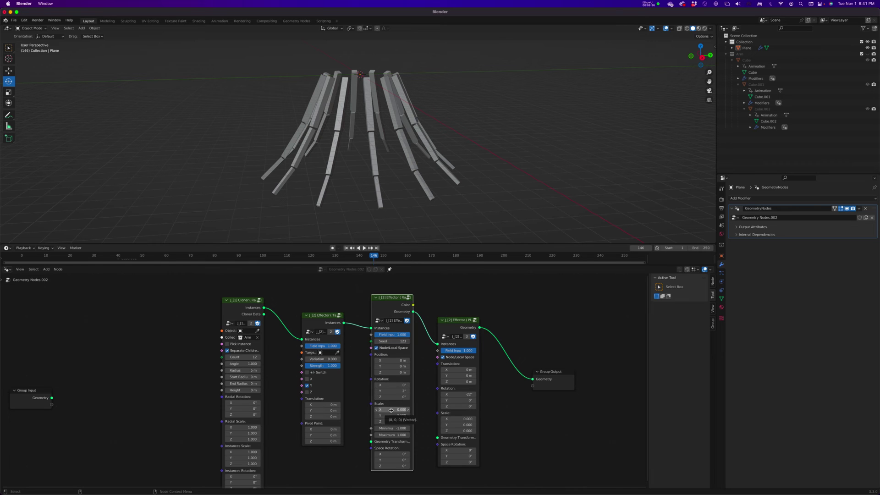
{"action": "left_click_drag", "start_coordinate": [391, 410], "coordinate": [392, 414]}
{"action": "key", "text": "Tab"}
{"action": "type", "text": ".2"}
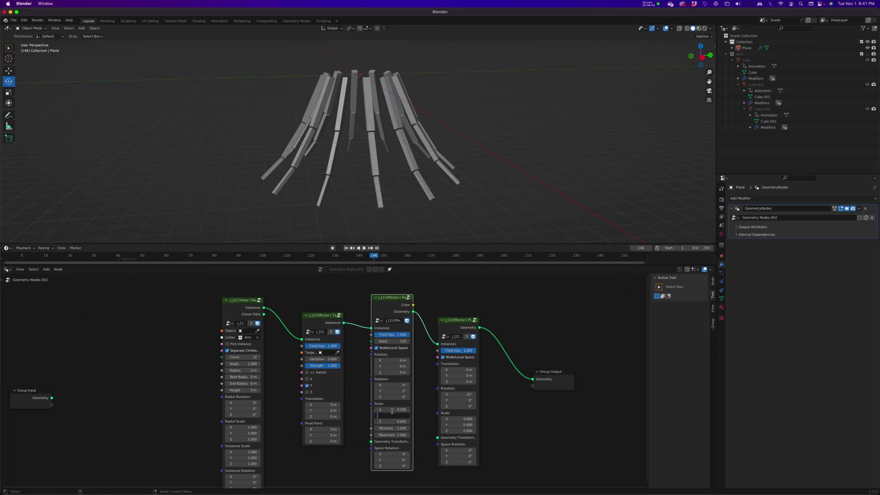
{"action": "key", "text": "Tab"}
{"action": "type", "text": ".2"}
{"action": "key", "text": "Tab"}
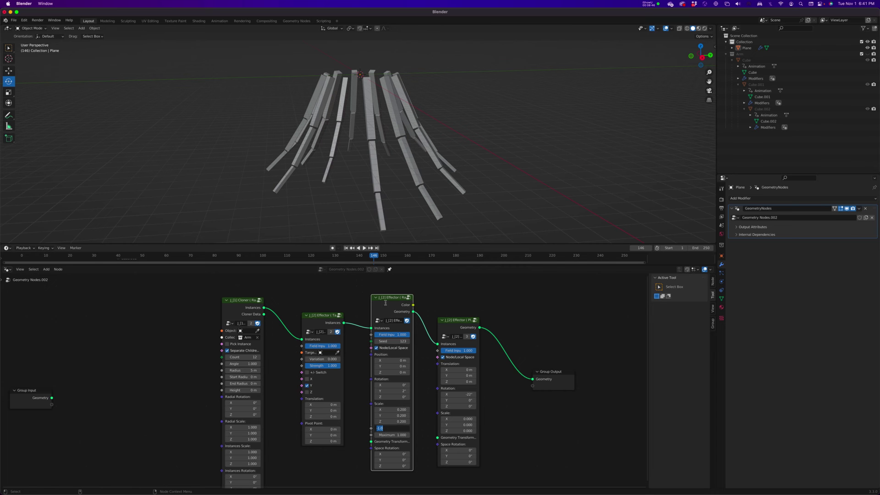
{"action": "key", "text": "Return"}
Step: Set the Random effector's Scale X, Y and Z to 0
{"action": "middle_click_drag", "start_coordinate": [392, 177], "coordinate": [348, 187]}
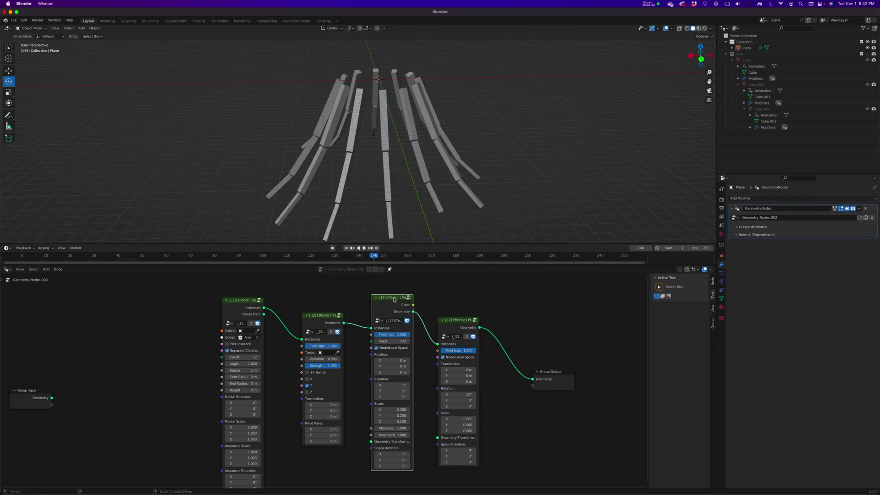
{"action": "left_click_drag", "start_coordinate": [394, 300], "coordinate": [395, 297]}
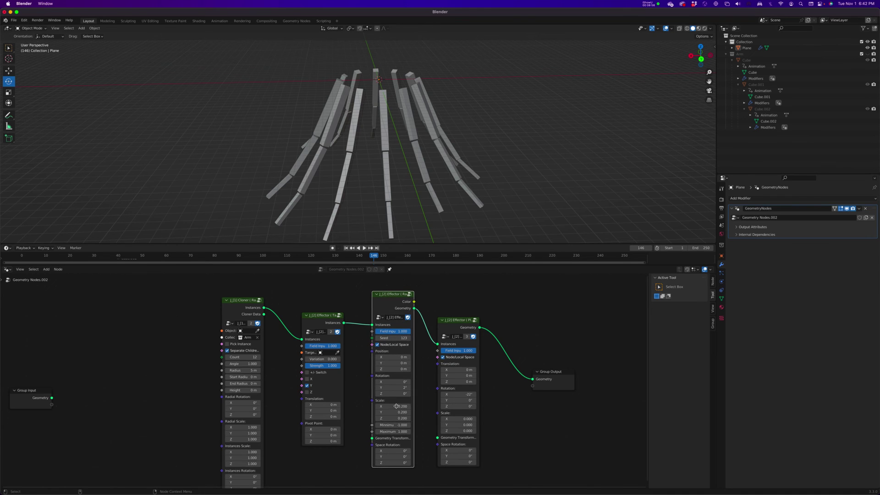
{"action": "left_click", "coordinate": [397, 406]}
{"action": "type", "text": "0"}
{"action": "key", "text": "Tab"}
{"action": "type", "text": "0"}
{"action": "key", "text": "Tab"}
{"action": "type", "text": "0"}
{"action": "key", "text": "Tab"}
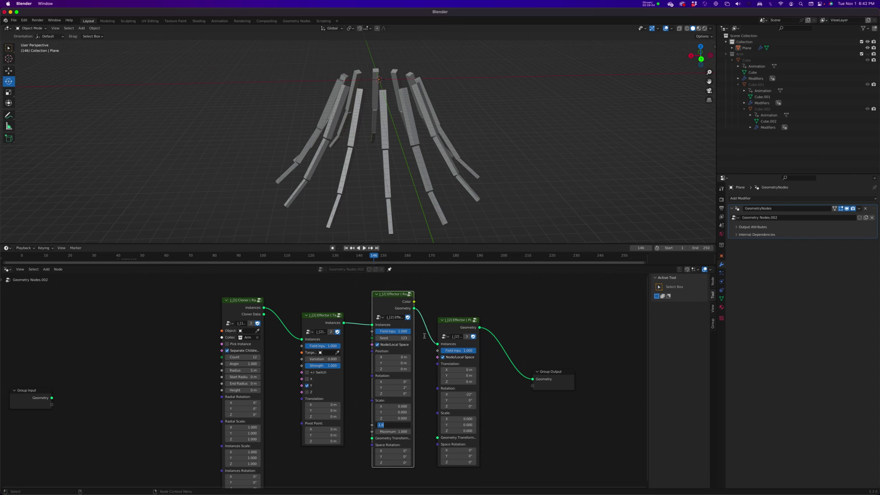
{"action": "key", "text": "Return"}
Step: Delete the Effector (Random) node
{"action": "scroll", "coordinate": [506, 418], "scroll_direction": "down", "scroll_amount": 1}
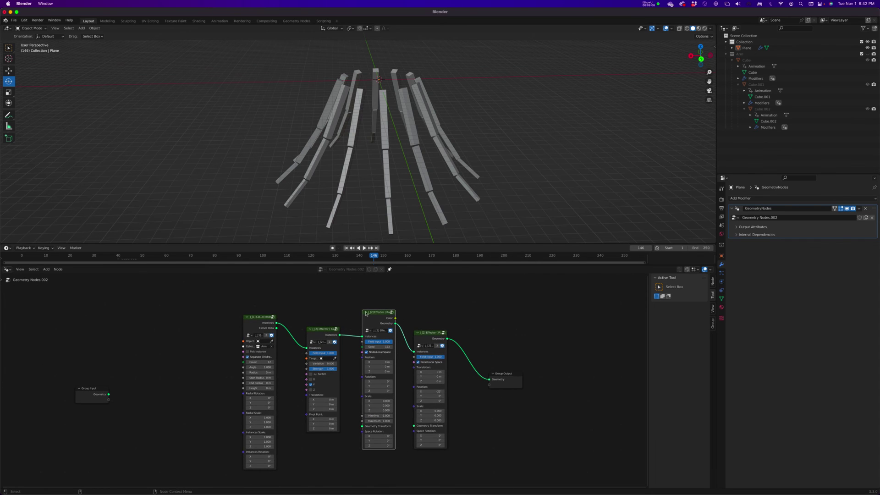
{"action": "left_click_drag", "start_coordinate": [326, 329], "coordinate": [316, 314]}
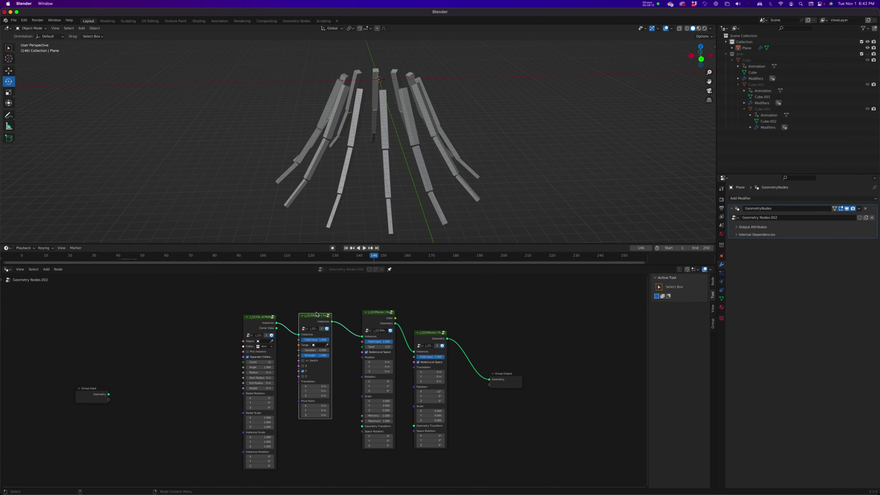
{"action": "middle_click_drag", "start_coordinate": [390, 129], "coordinate": [434, 121]}
{"action": "left_click", "coordinate": [383, 314]}
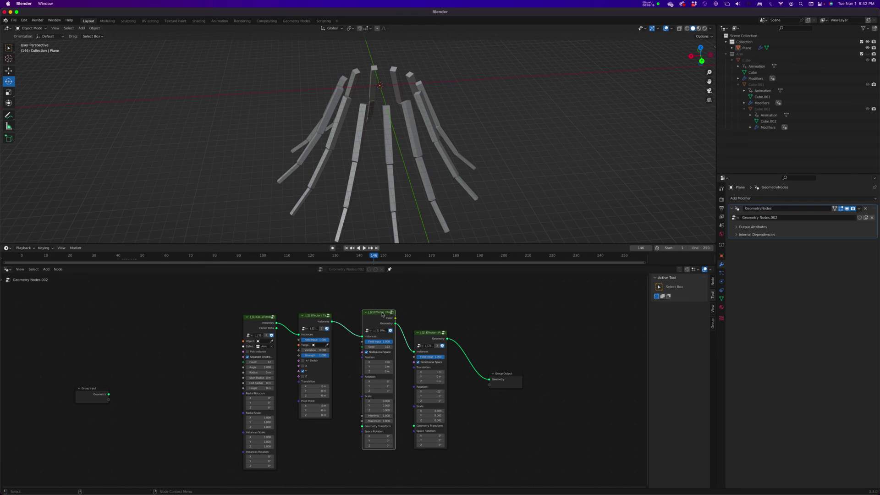
{"action": "key", "text": "x"}
Step: Wire Target effector Instances straight into the plain effector's Instances input
{"action": "left_click_drag", "start_coordinate": [333, 322], "coordinate": [413, 354]}
{"action": "middle_click_drag", "start_coordinate": [422, 230], "coordinate": [371, 171]}
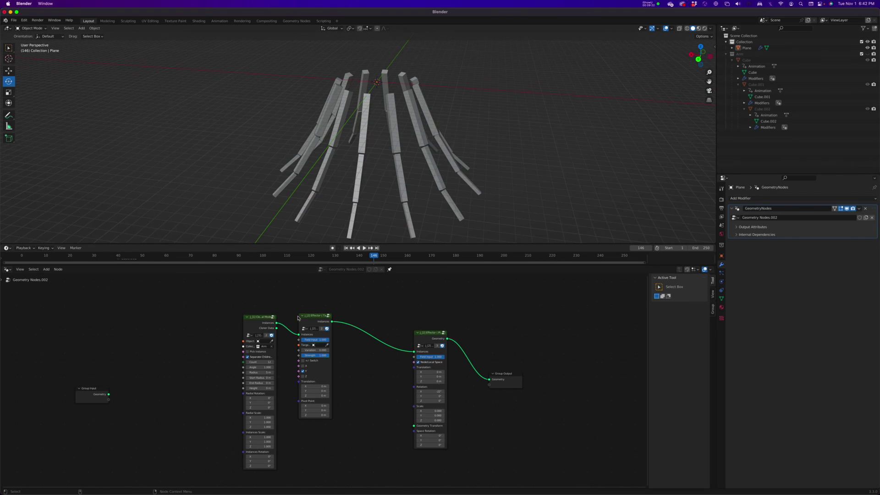
{"action": "left_click_drag", "start_coordinate": [314, 319], "coordinate": [336, 320]}
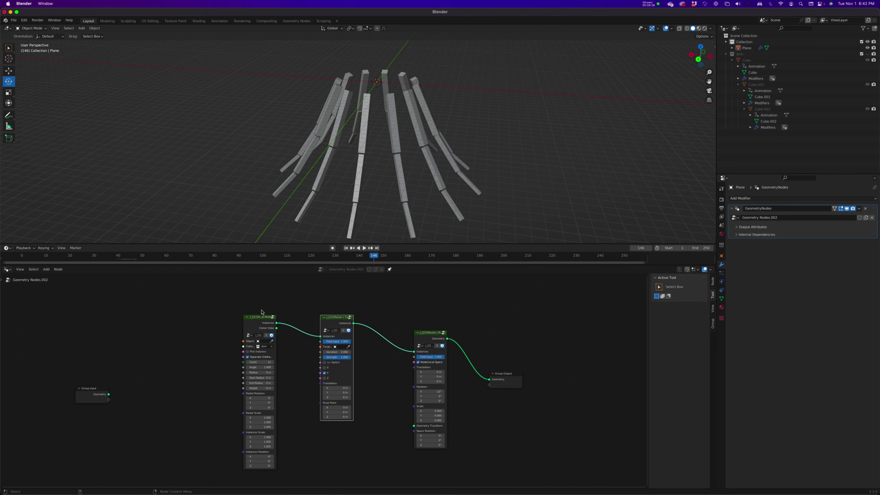
Step: Set the Cloner's Count to 20, then drag it up to 28 arms
{"action": "double_click", "coordinate": [258, 362]}
{"action": "type", "text": "20"}
{"action": "key", "text": "Return"}
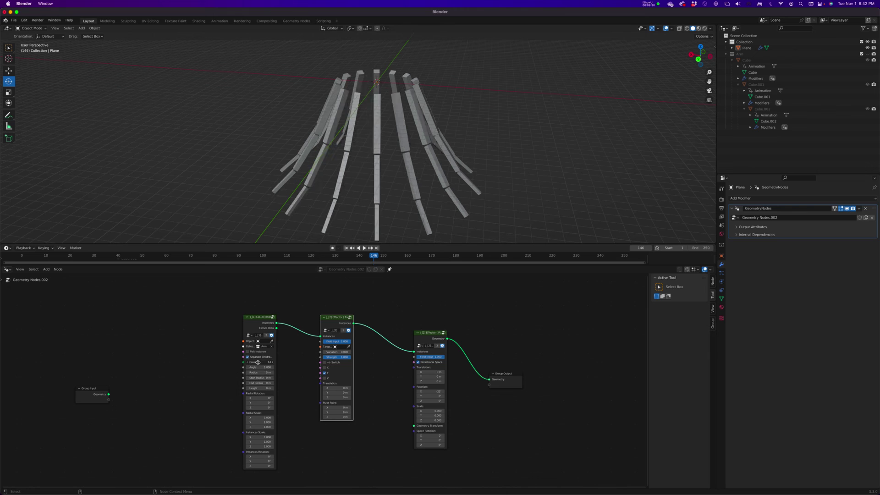
{"action": "left_click_drag", "start_coordinate": [258, 362], "coordinate": [272, 373]}
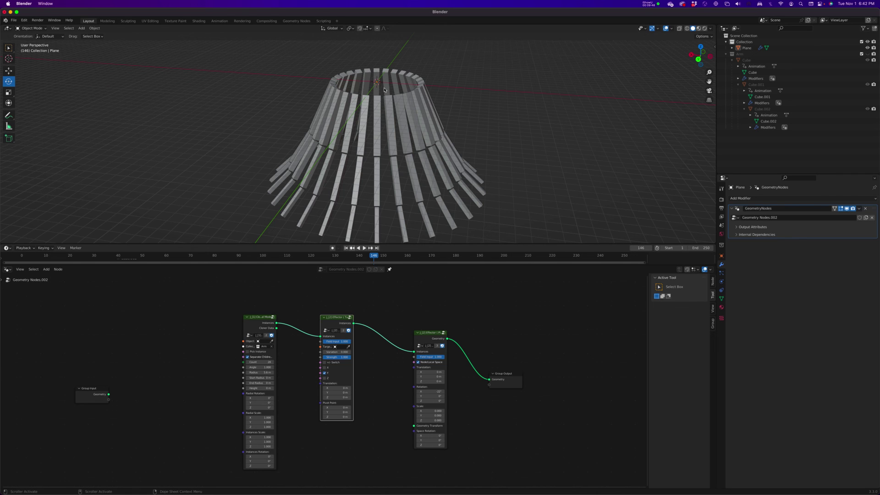
{"action": "left_click_drag", "start_coordinate": [429, 334], "coordinate": [415, 319]}
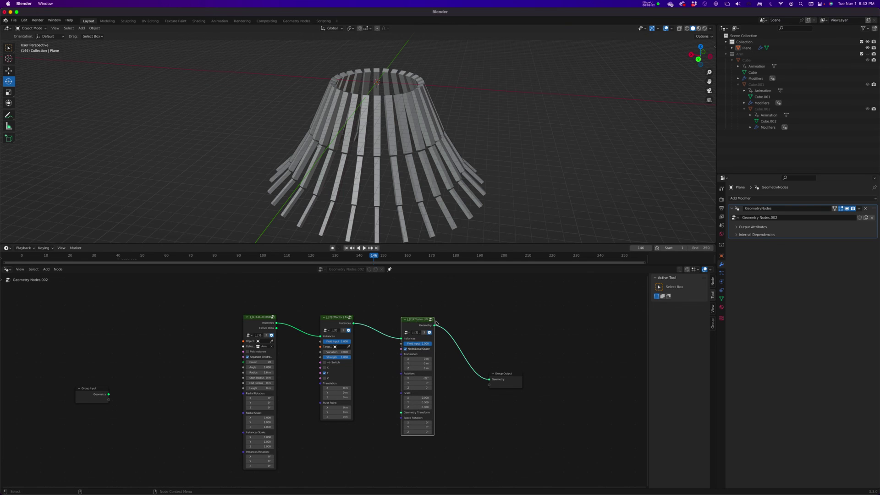
Step: Drag the Effector (Plane) node's right edge outward until its full title shows
{"action": "left_click_drag", "start_coordinate": [433, 319], "coordinate": [450, 319]}
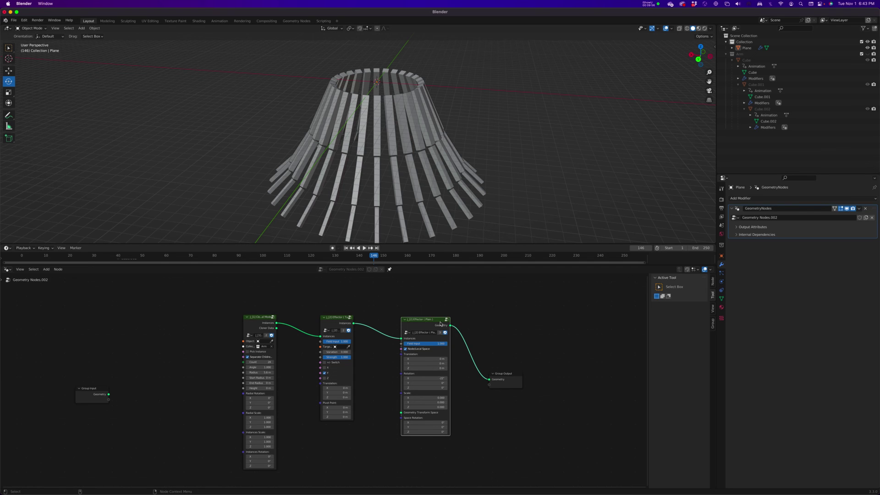